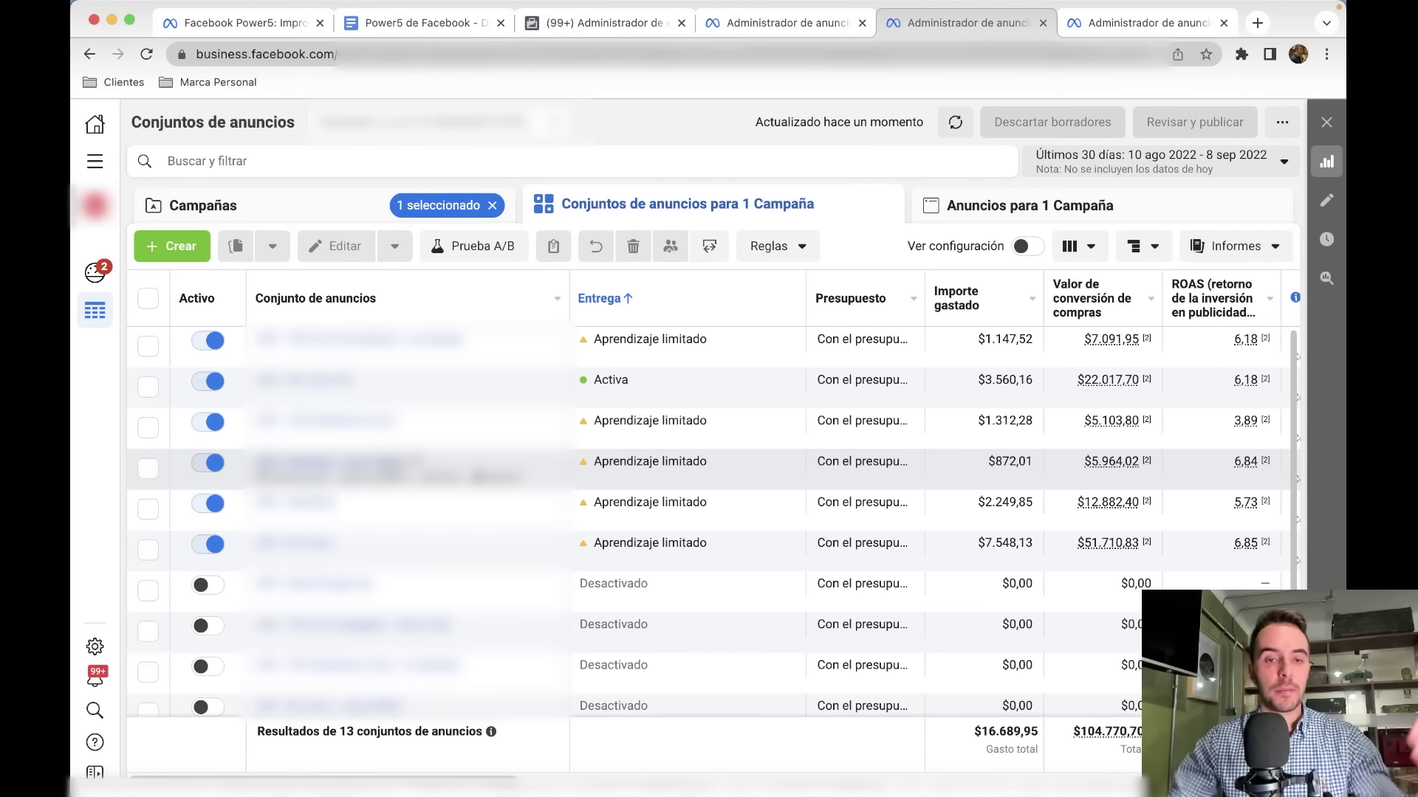
Return to the full campaign list and deselect the campaign with the $400 daily budget
{"action": "left_click", "coordinate": [355, 205]}
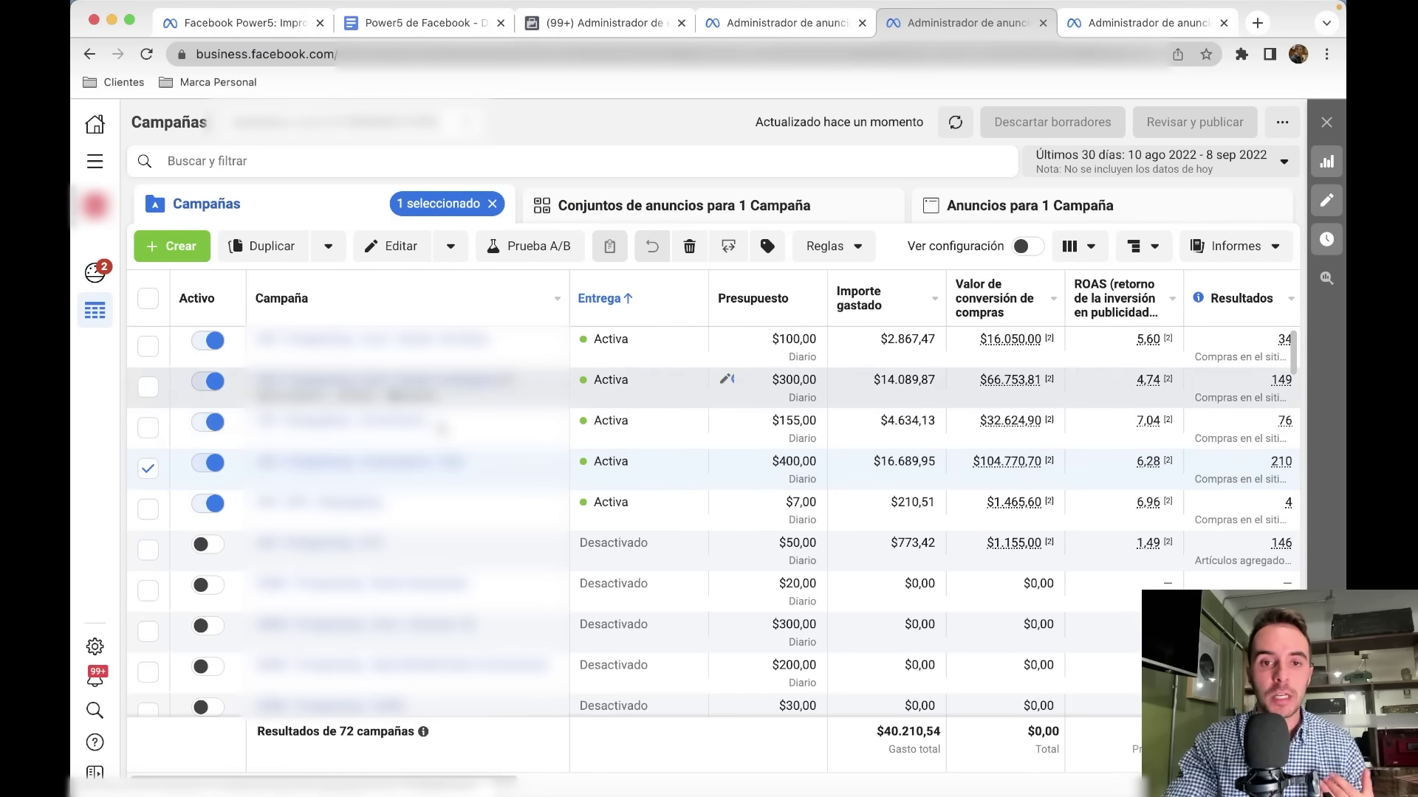
{"action": "left_click", "coordinate": [149, 469]}
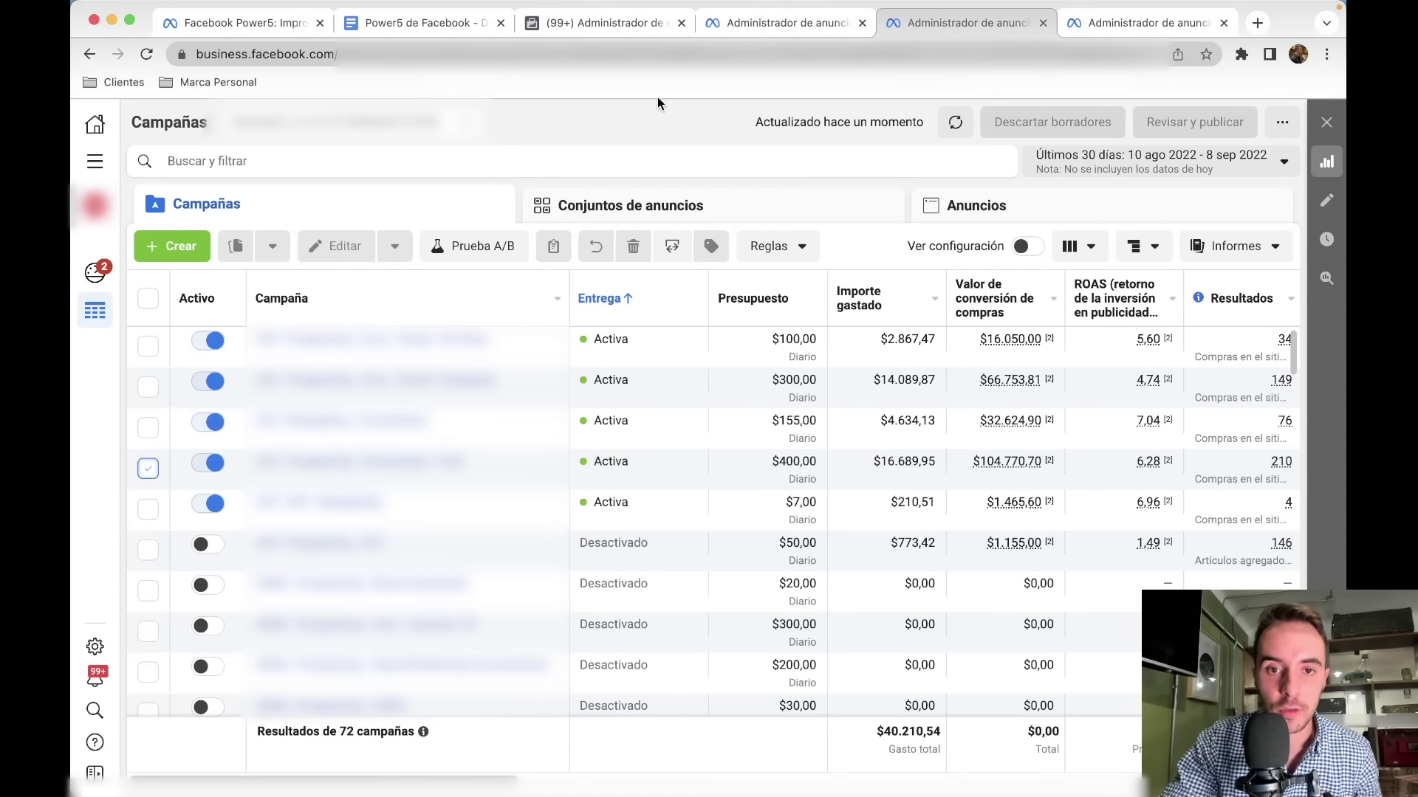
In the other ad account, return to the campaign list and clear the ad and ad set selections
{"action": "key", "text": "ctrl+shift+Tab"}
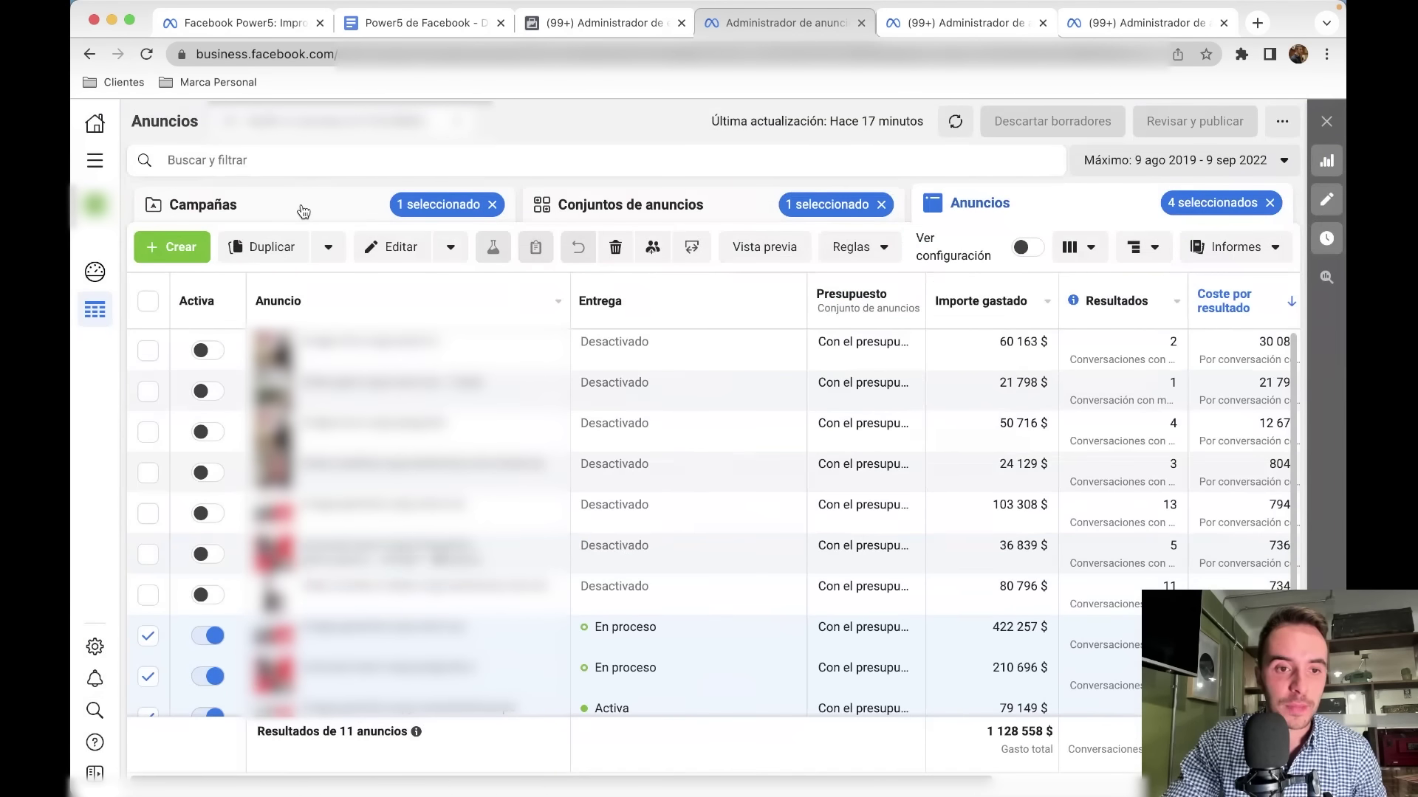
{"action": "left_click", "coordinate": [303, 210]}
{"action": "left_click", "coordinate": [1269, 204]}
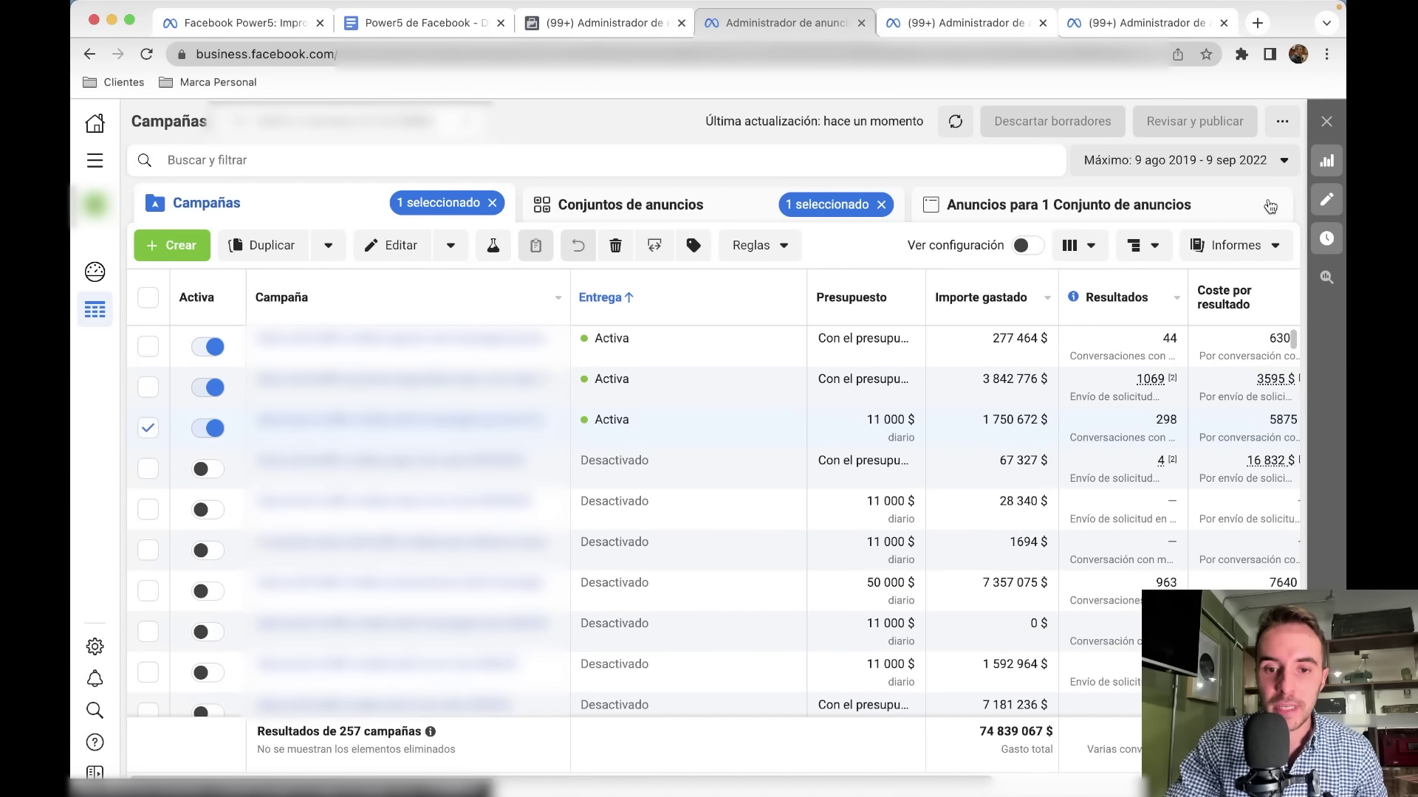
{"action": "left_click", "coordinate": [881, 204]}
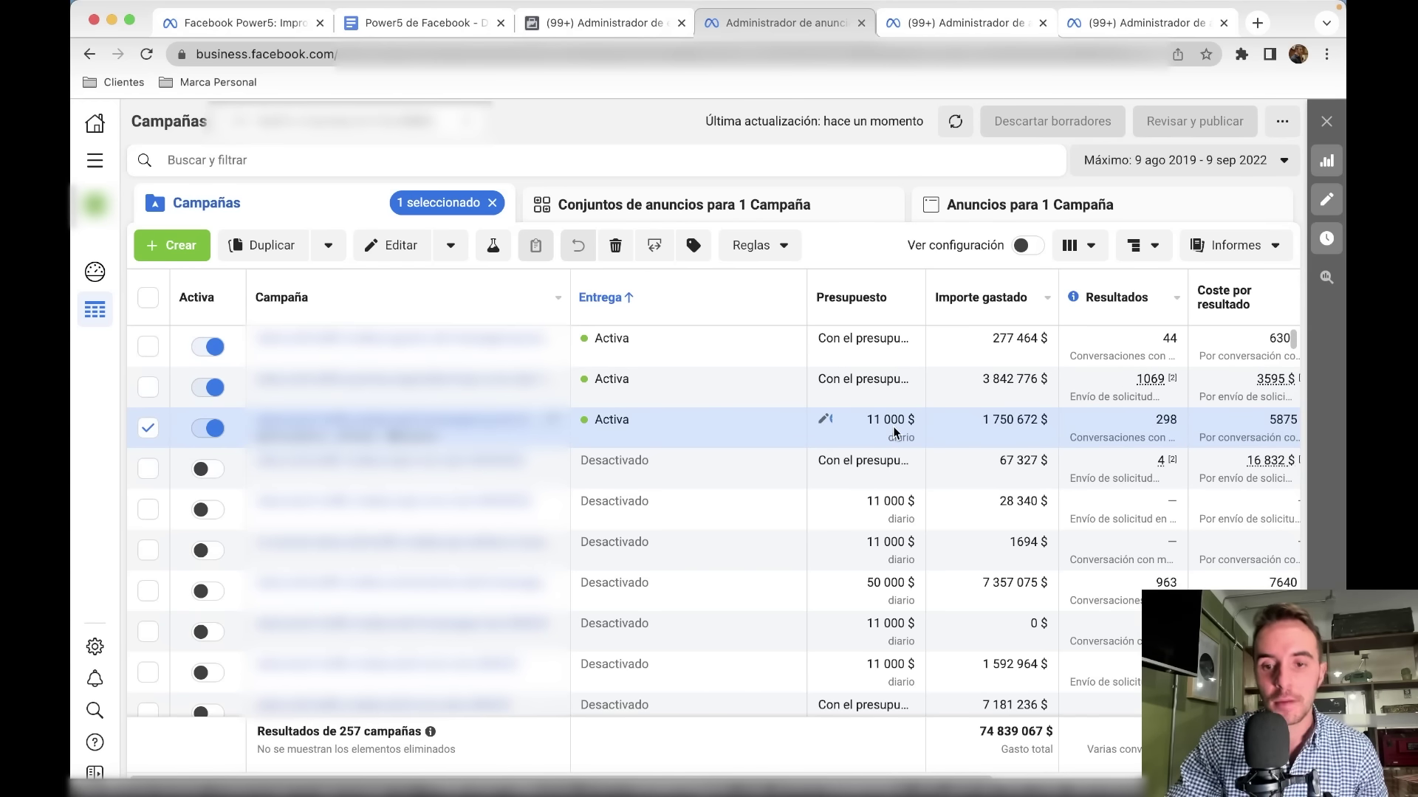
Review the selected campaign's budget, amount spent, results and cost per result, and clear its selection
{"action": "scroll", "coordinate": [895, 432], "scroll_direction": "right", "scroll_amount": 2}
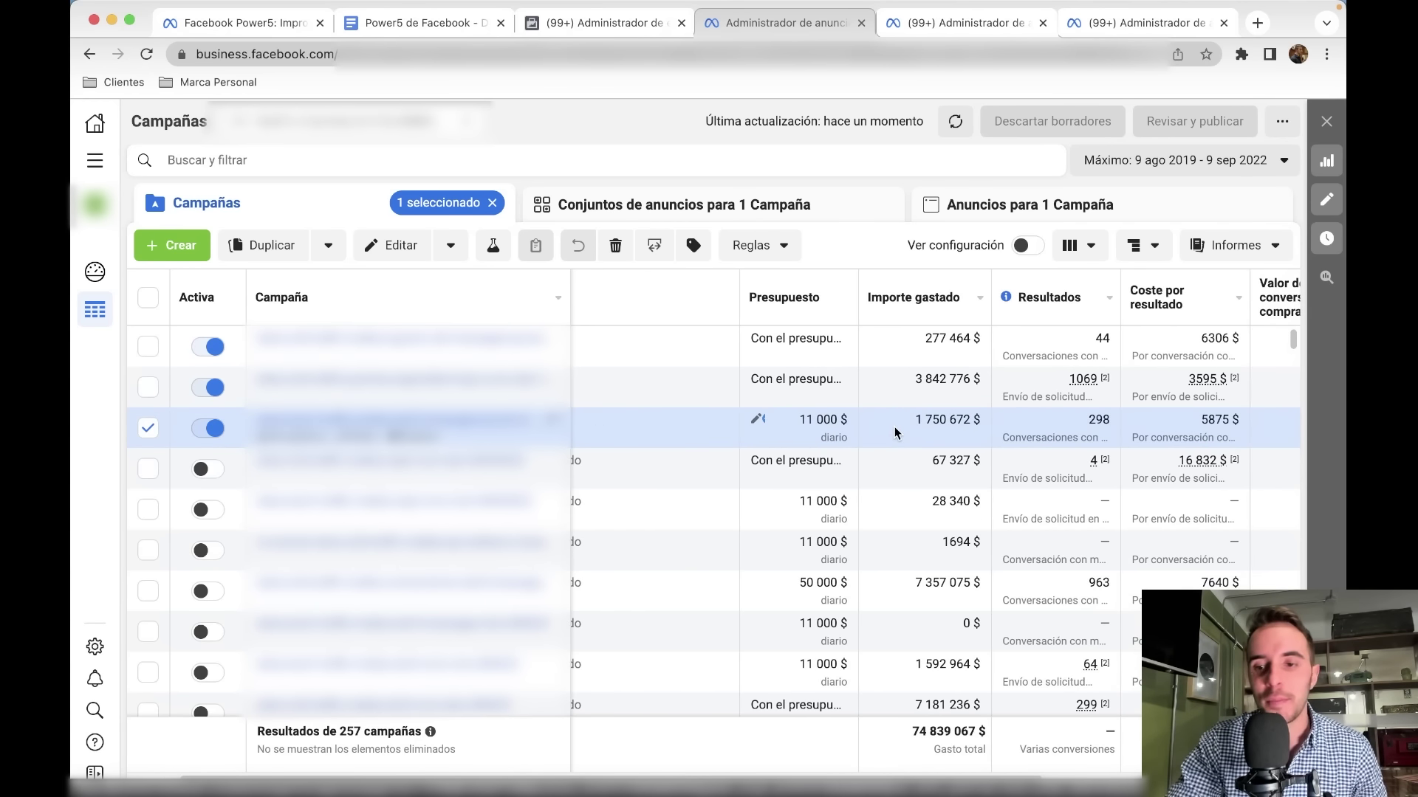
{"action": "scroll", "coordinate": [895, 432], "scroll_direction": "right", "scroll_amount": 2}
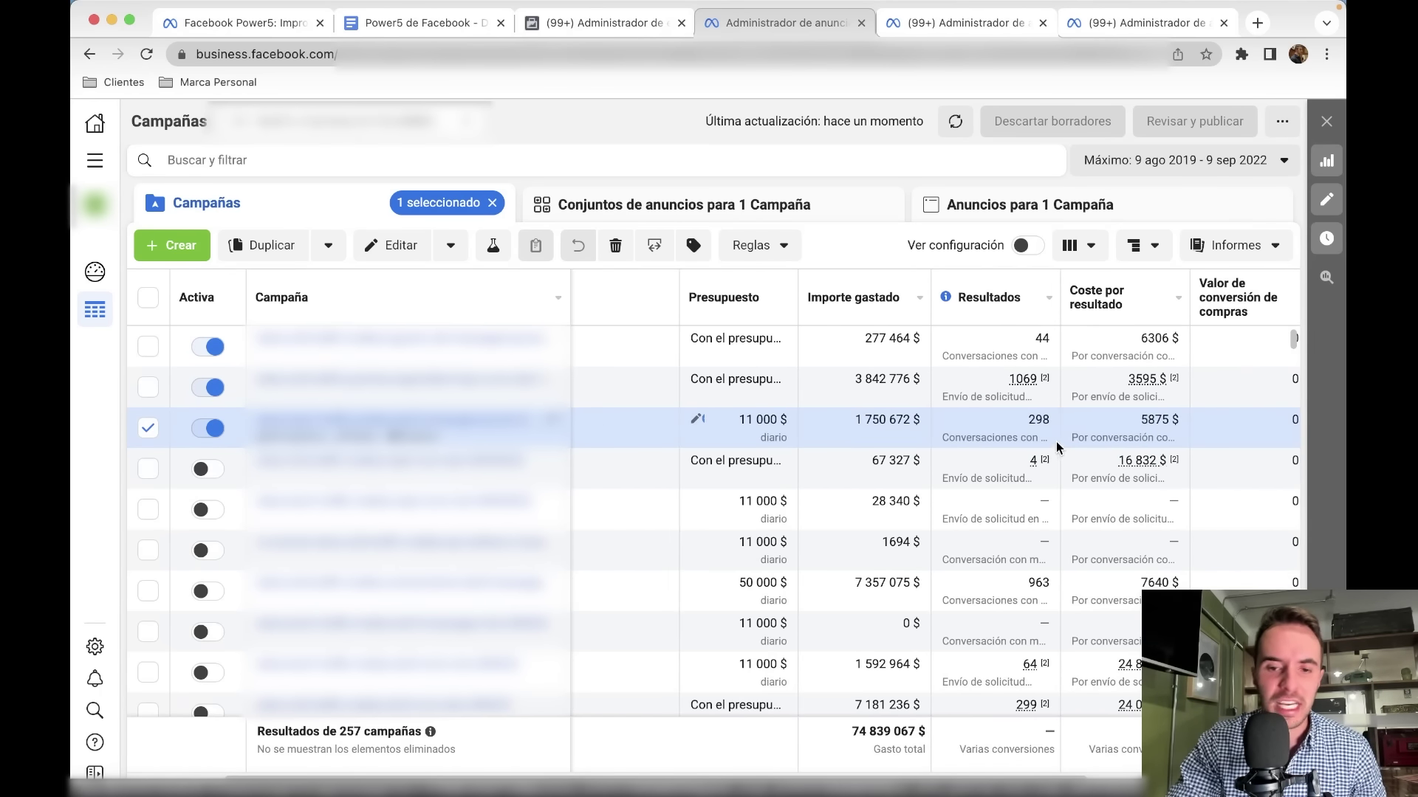
{"action": "scroll", "coordinate": [883, 454], "scroll_direction": "left", "scroll_amount": 4}
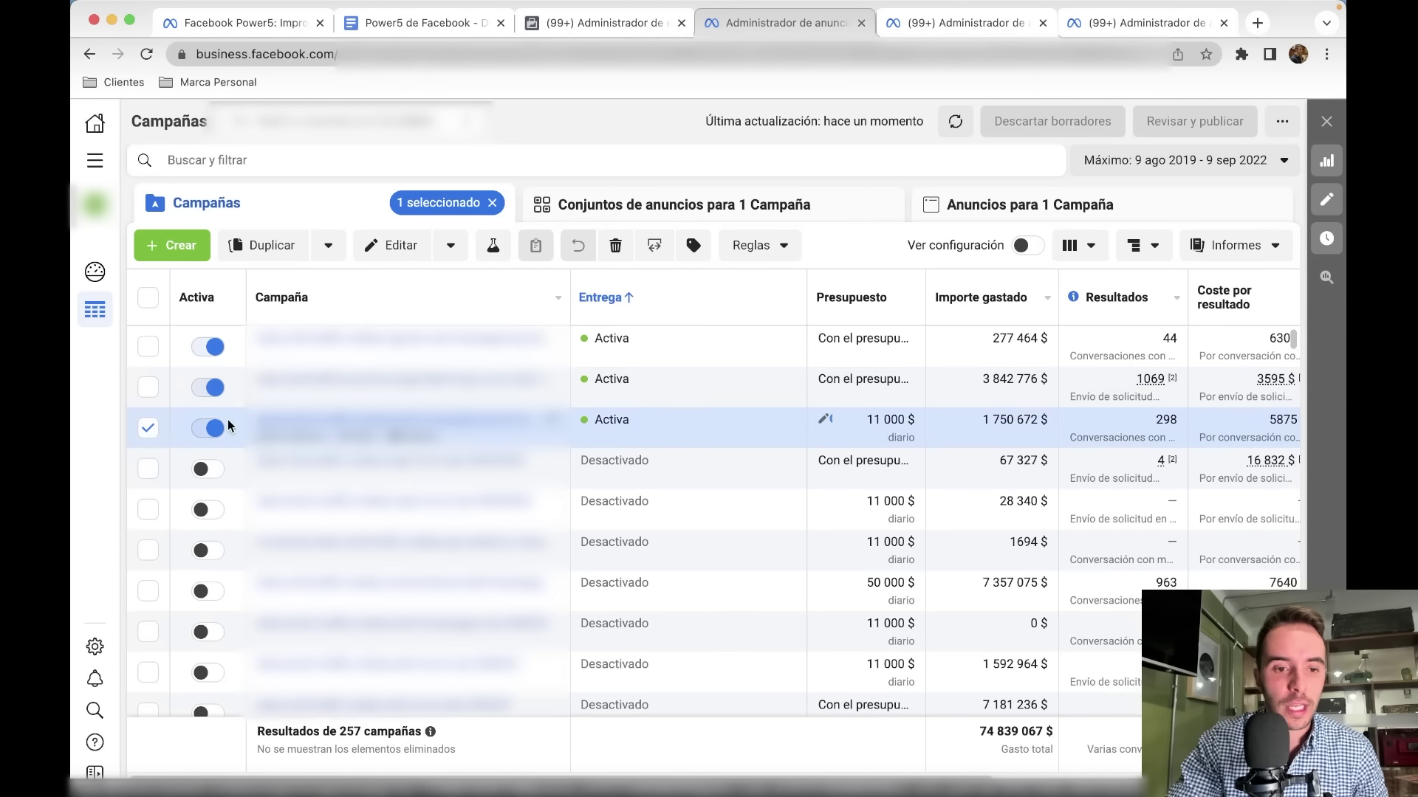
{"action": "left_click", "coordinate": [147, 429]}
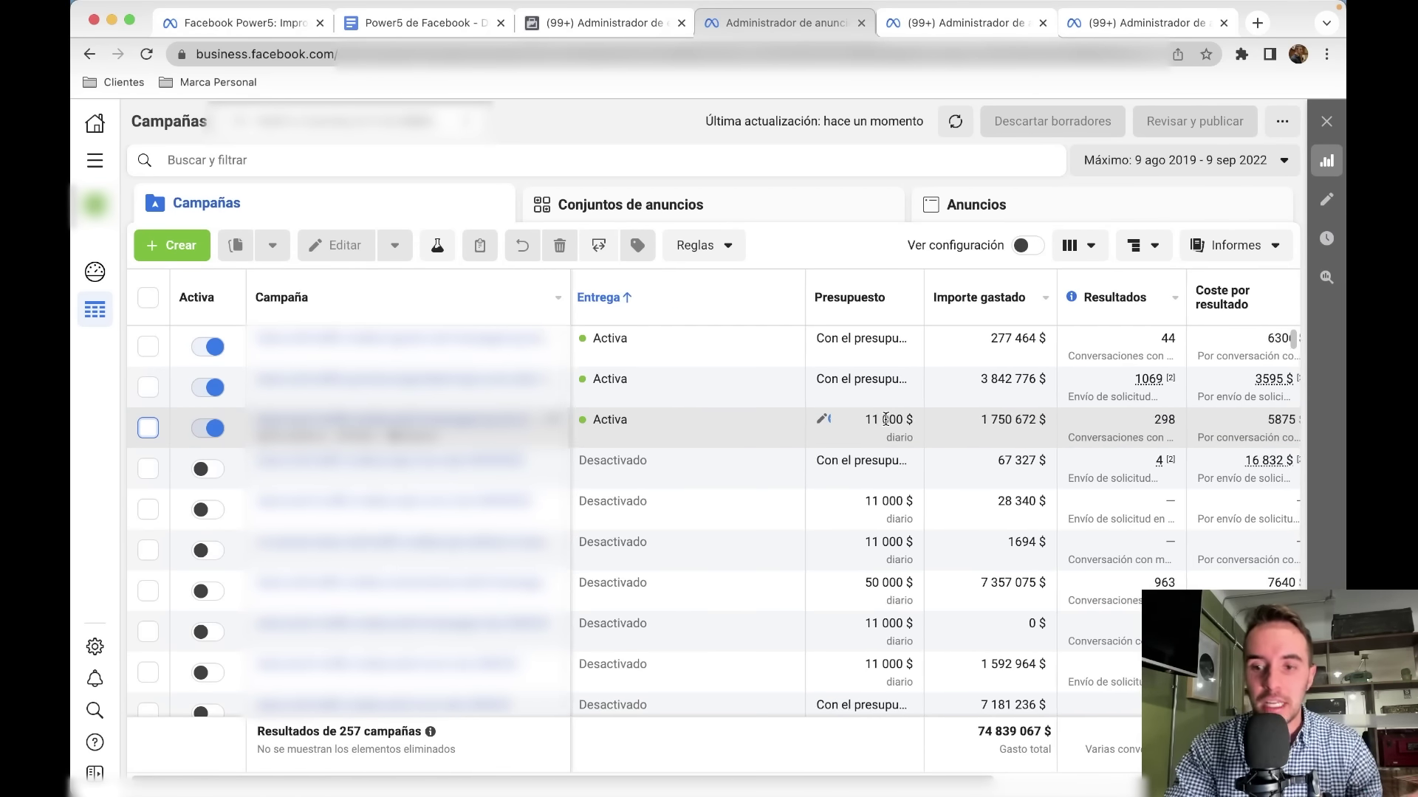
{"action": "scroll", "coordinate": [885, 419], "scroll_direction": "right", "scroll_amount": 3}
{"action": "scroll", "coordinate": [688, 415], "scroll_direction": "left", "scroll_amount": 3}
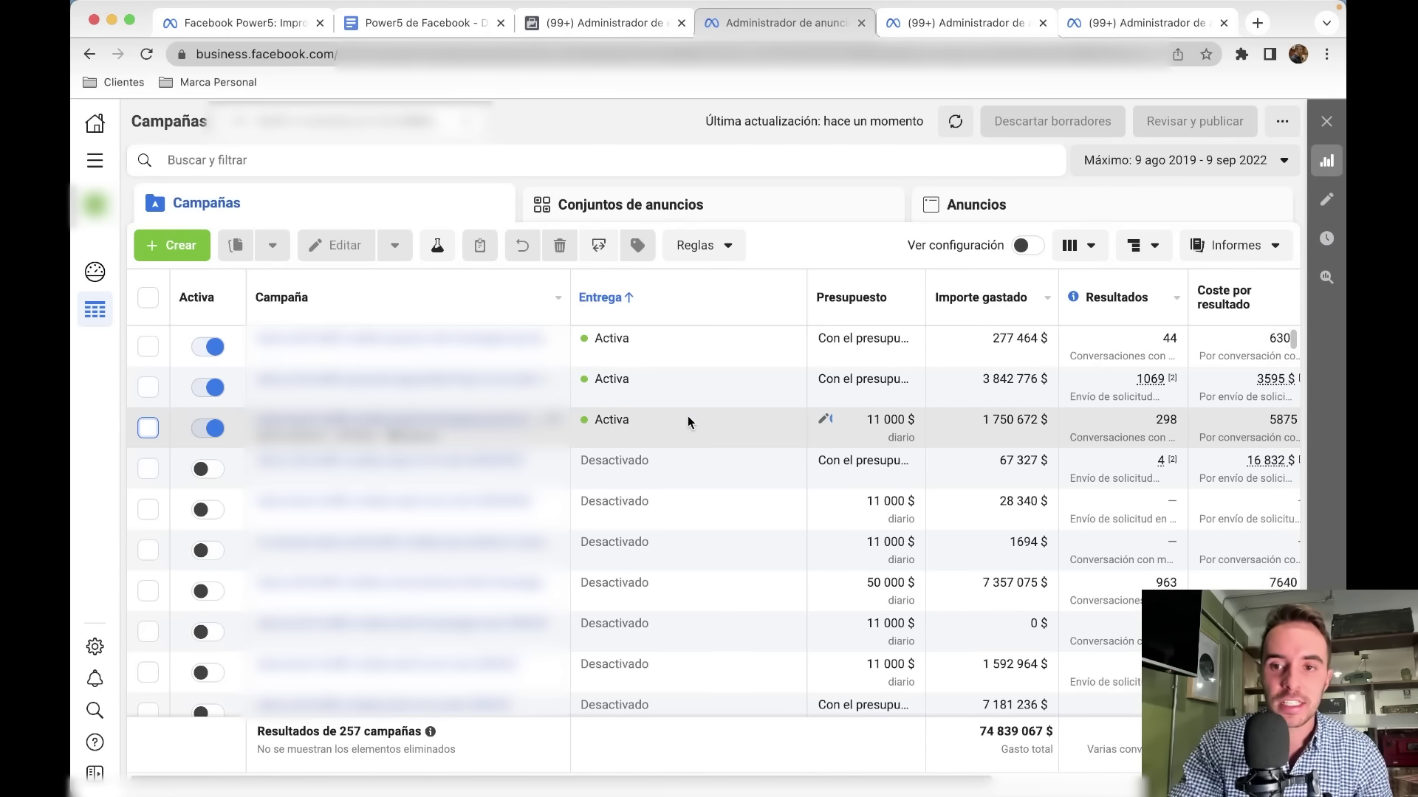
Set the date range to Últimos 30 días and open the ad sets of the second active campaign
{"action": "left_click", "coordinate": [1115, 160]}
{"action": "left_click", "coordinate": [1211, 360]}
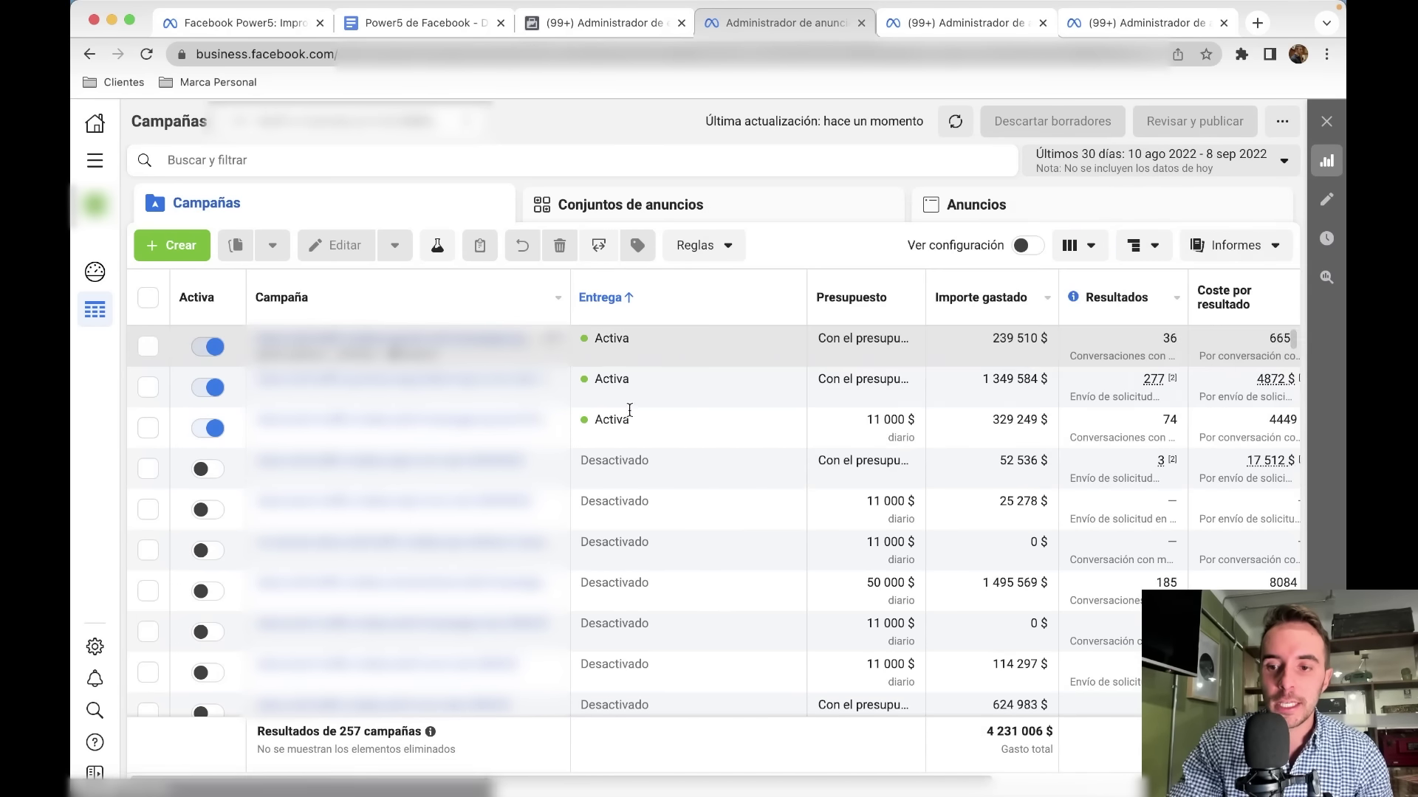
{"action": "left_click", "coordinate": [550, 379]}
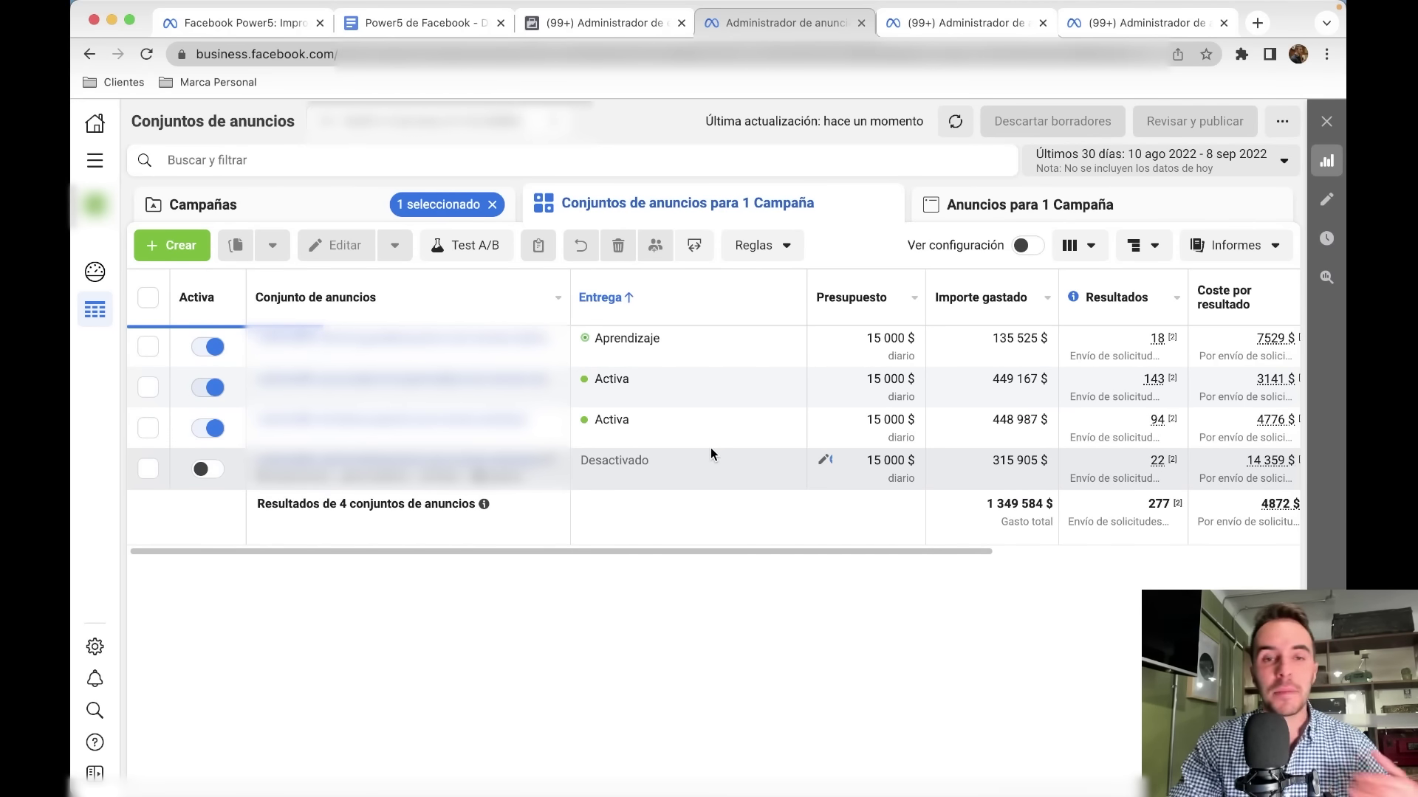
{"action": "scroll", "coordinate": [710, 447], "scroll_direction": "right", "scroll_amount": 1}
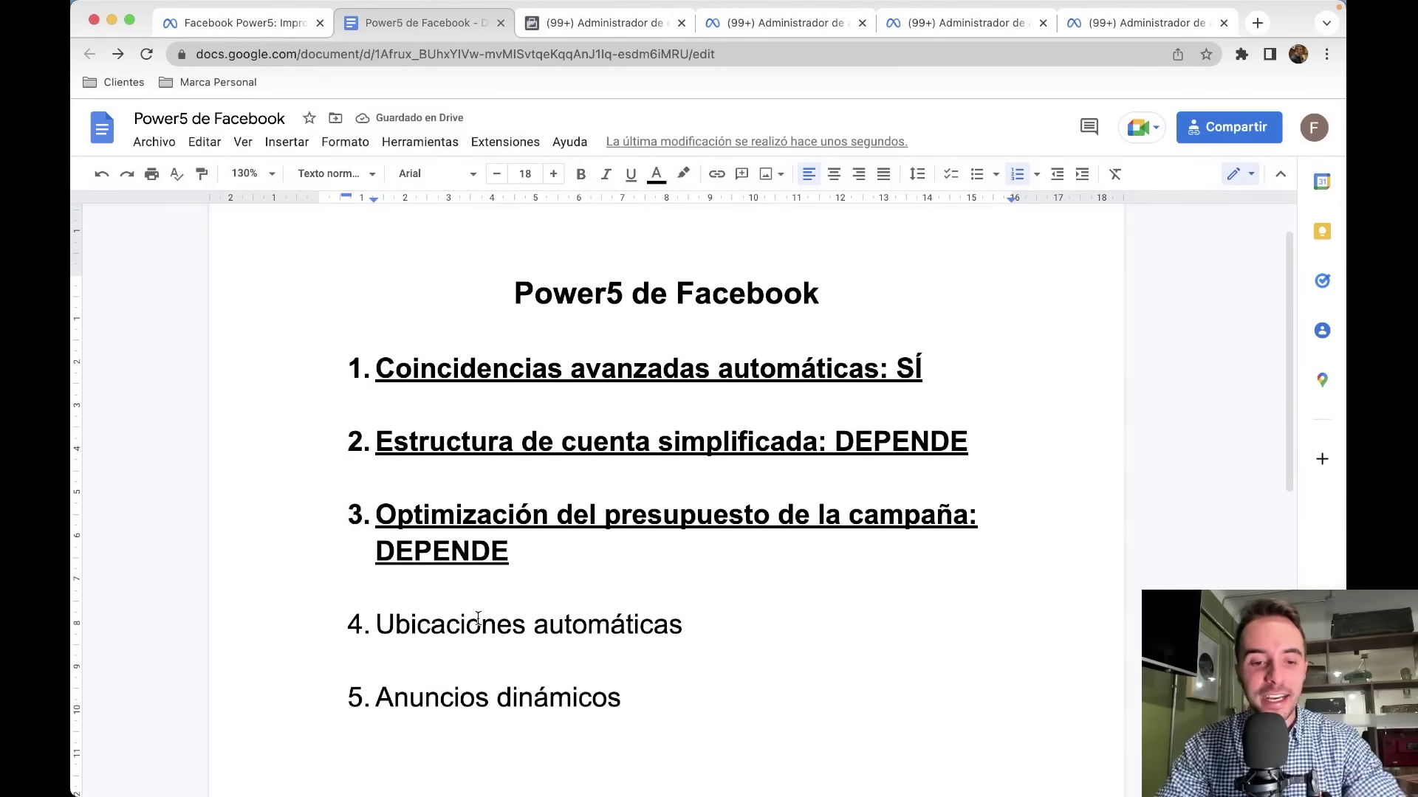
In the "Power5 de Facebook" document, make list item 4, "Ubicaciones automáticas", bold and underlined
{"action": "triple_click", "coordinate": [443, 629]}
{"action": "key", "text": "super+b"}
{"action": "key", "text": "super+u"}
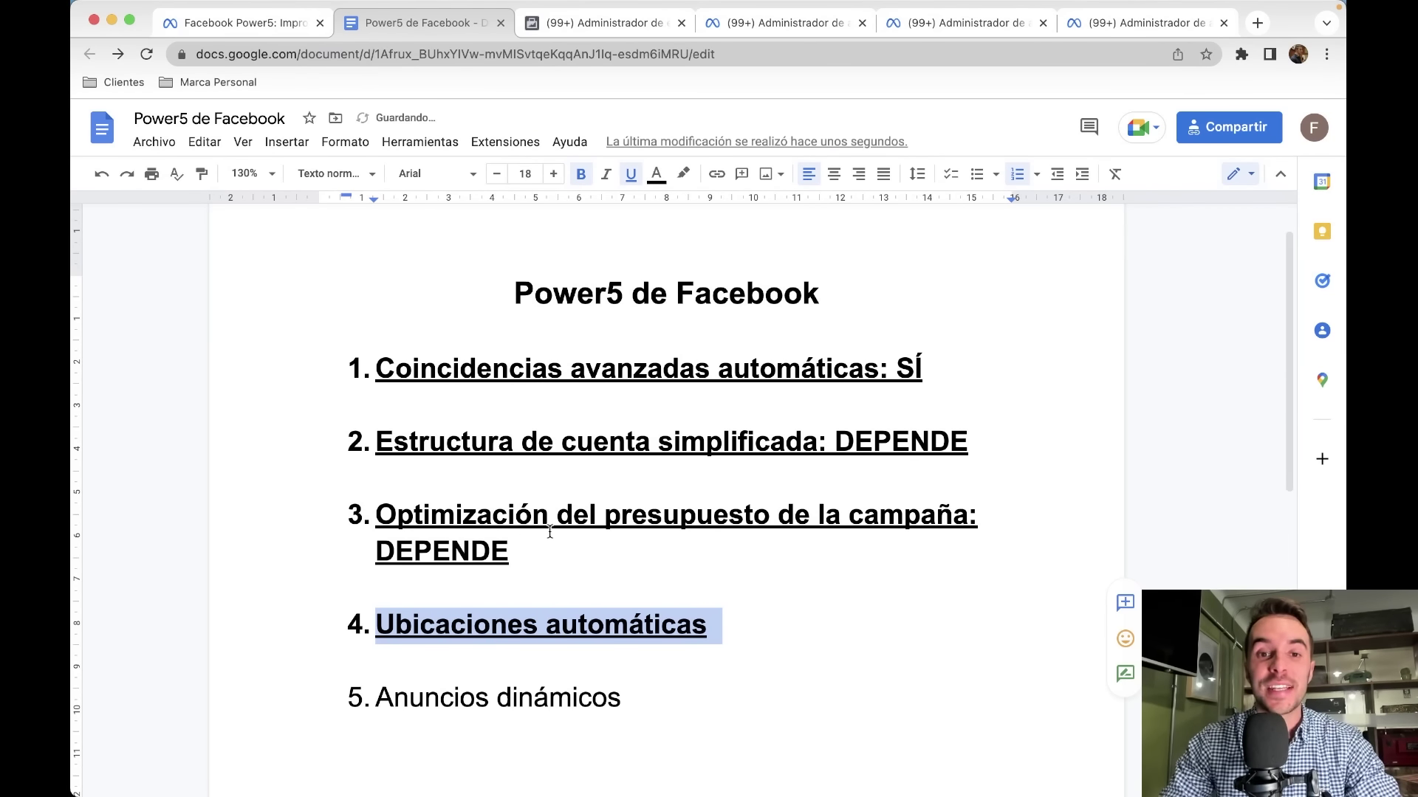
Read the "Ubicaciones automáticas" section of the Facebook Power Five page
{"action": "left_click", "coordinate": [243, 26]}
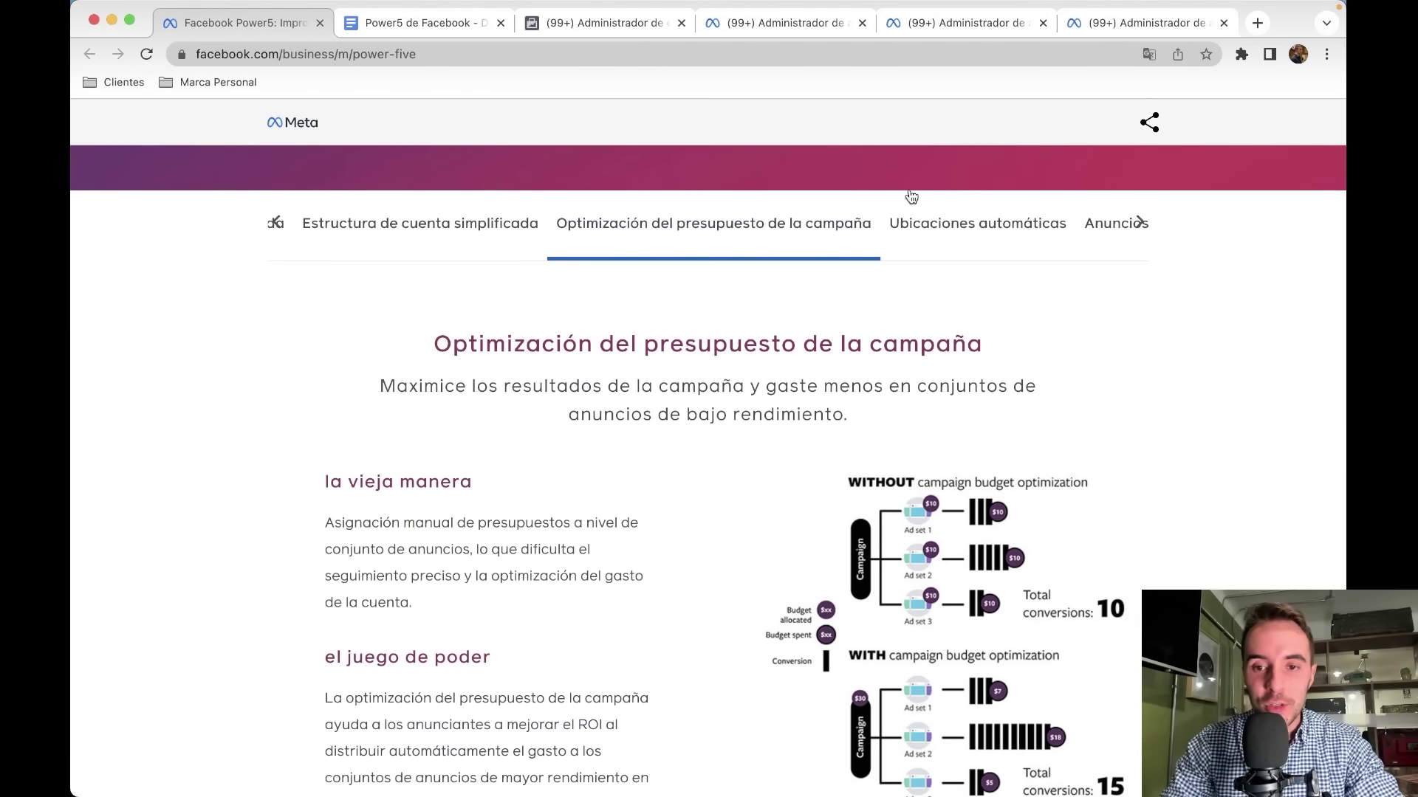
{"action": "left_click", "coordinate": [953, 225]}
{"action": "scroll", "coordinate": [698, 465], "scroll_direction": "down", "scroll_amount": 3}
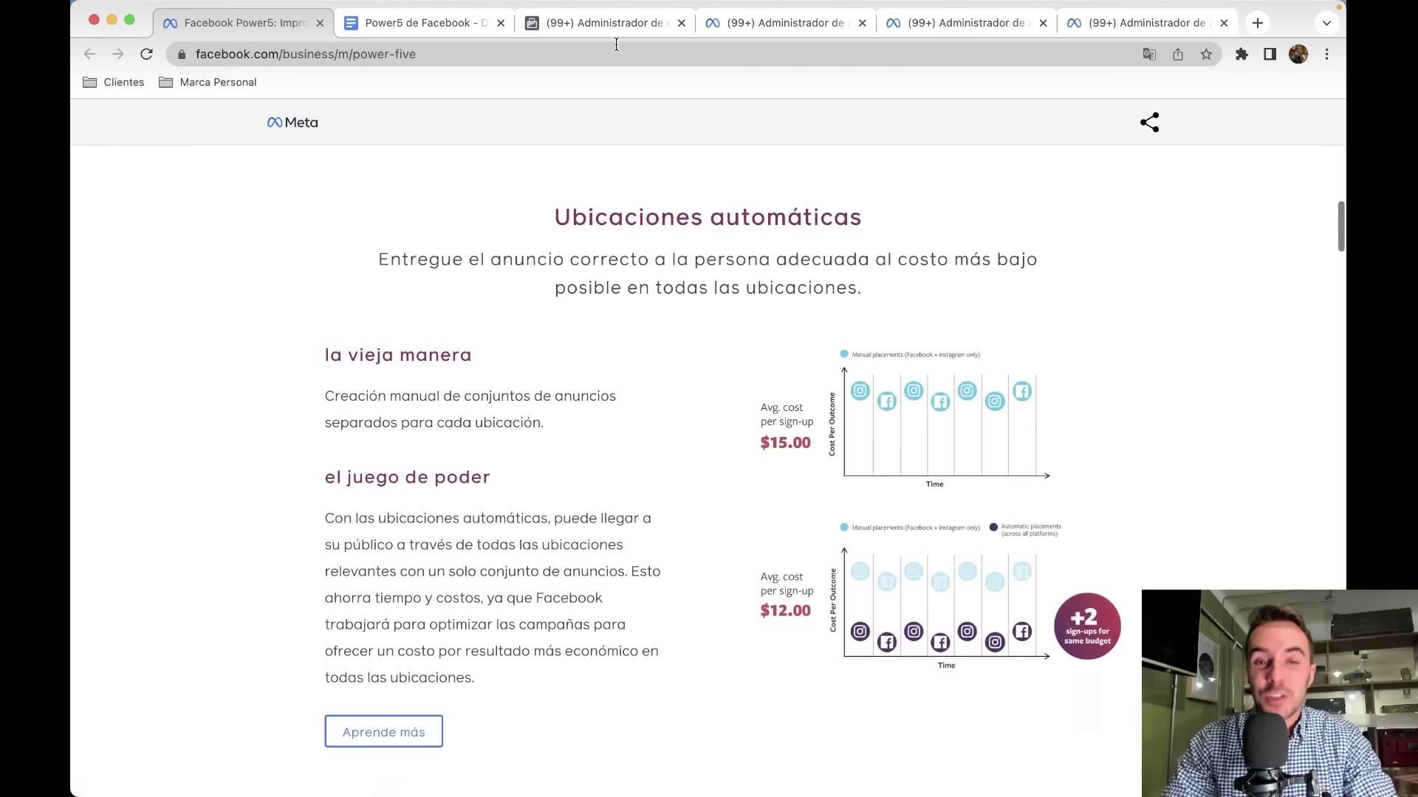
In the ad account with the $400 daily budget campaign, open that campaign's active ad set for editing and examine its Ubicaciones section
{"action": "left_click", "coordinate": [591, 23]}
{"action": "left_click", "coordinate": [897, 23]}
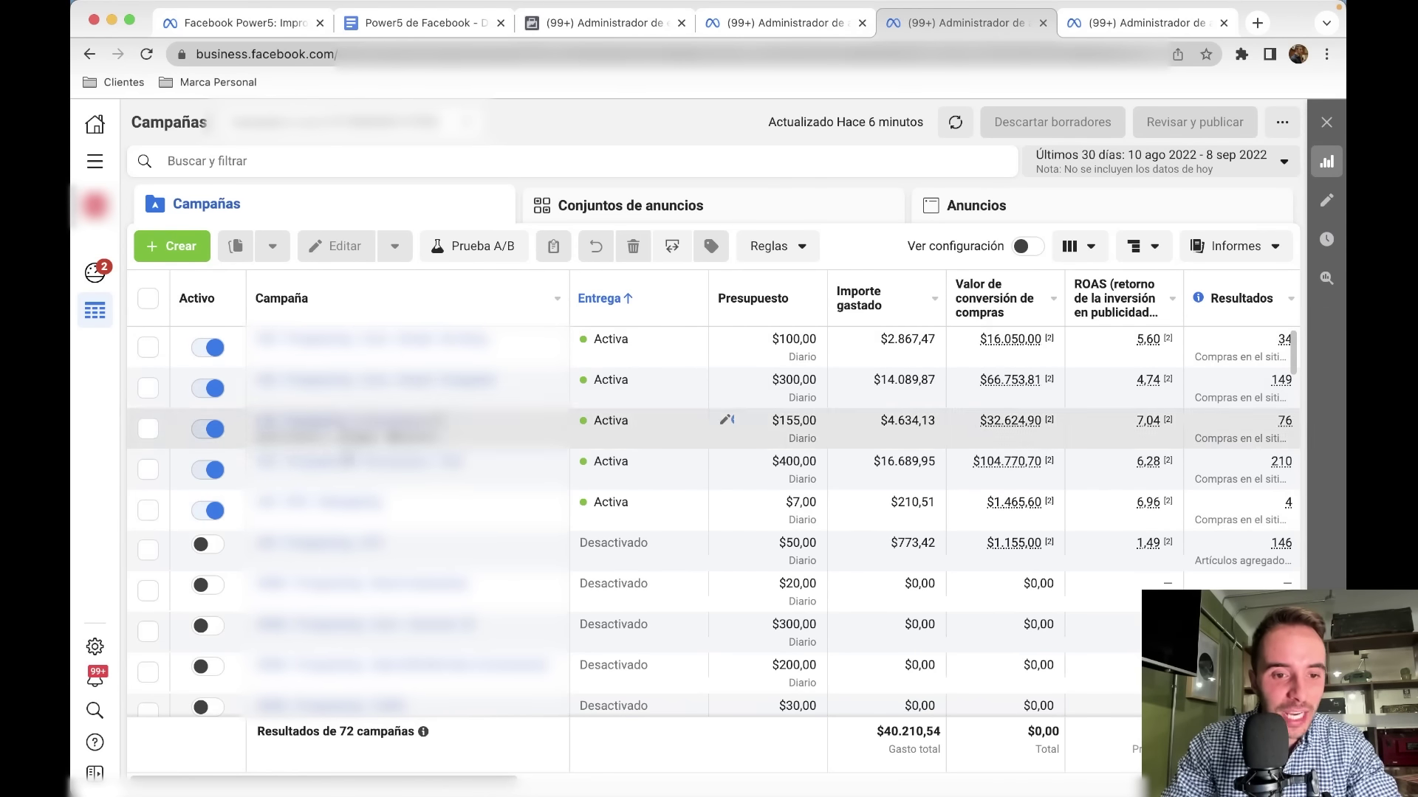
{"action": "left_click", "coordinate": [341, 465]}
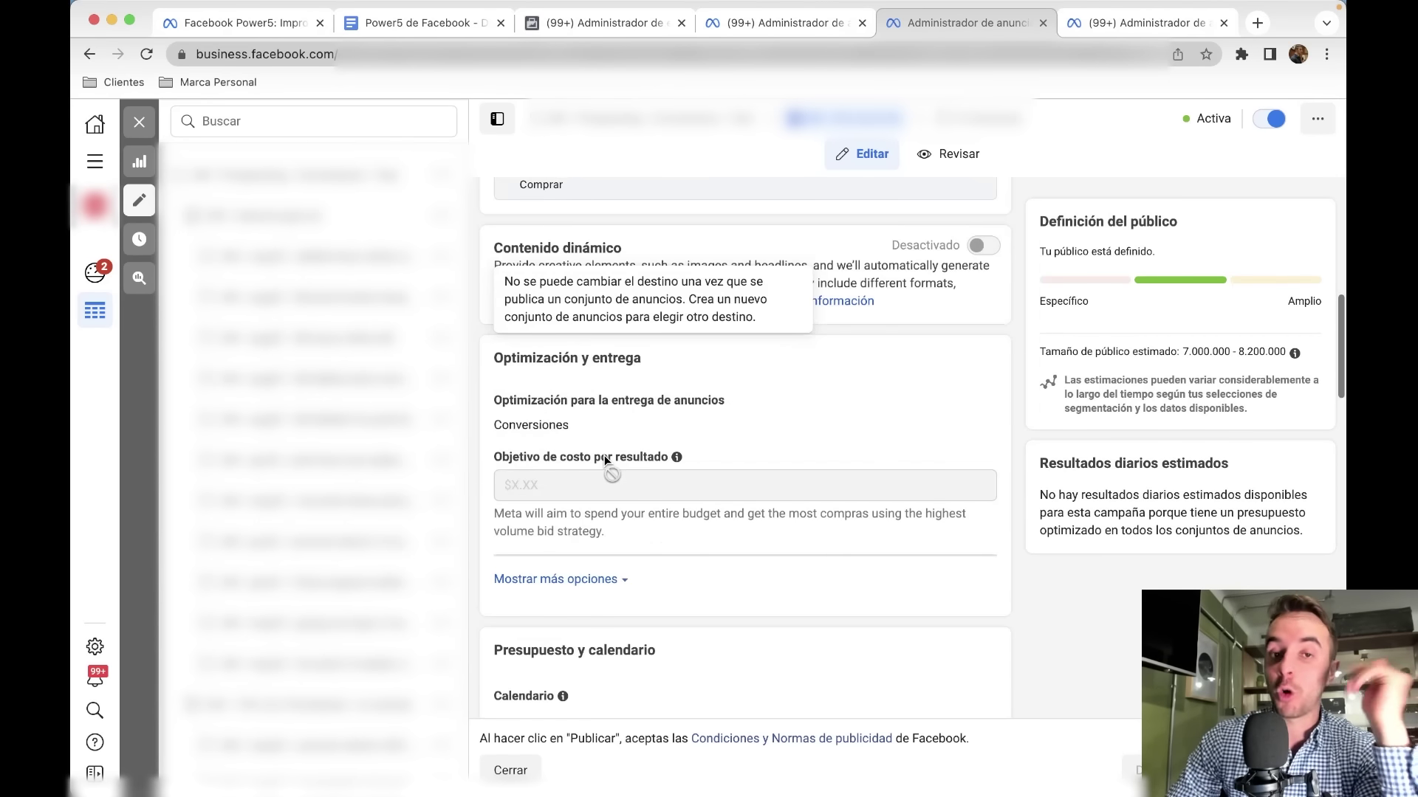
{"action": "scroll", "coordinate": [604, 459], "scroll_direction": "down", "scroll_amount": 15}
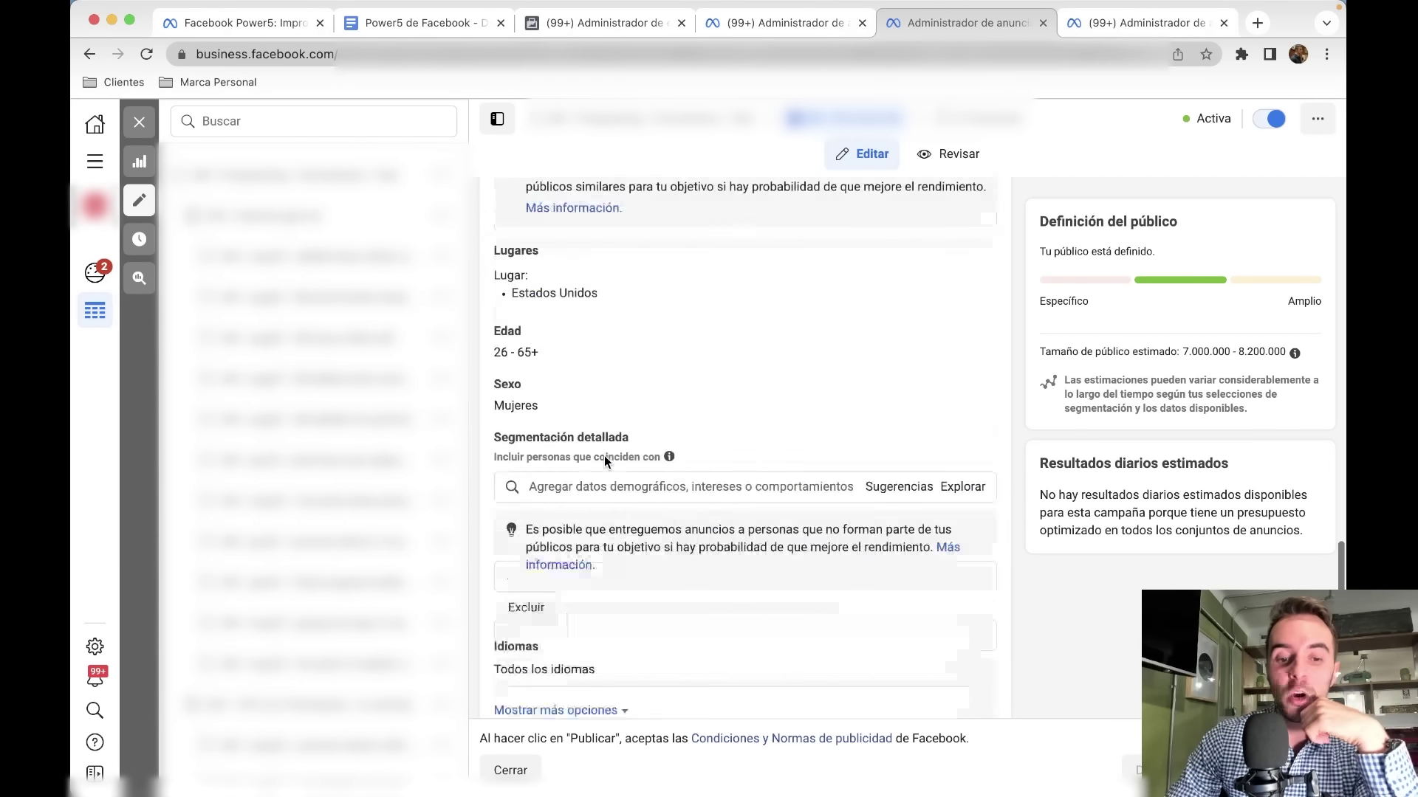
{"action": "double_click", "coordinate": [531, 487]}
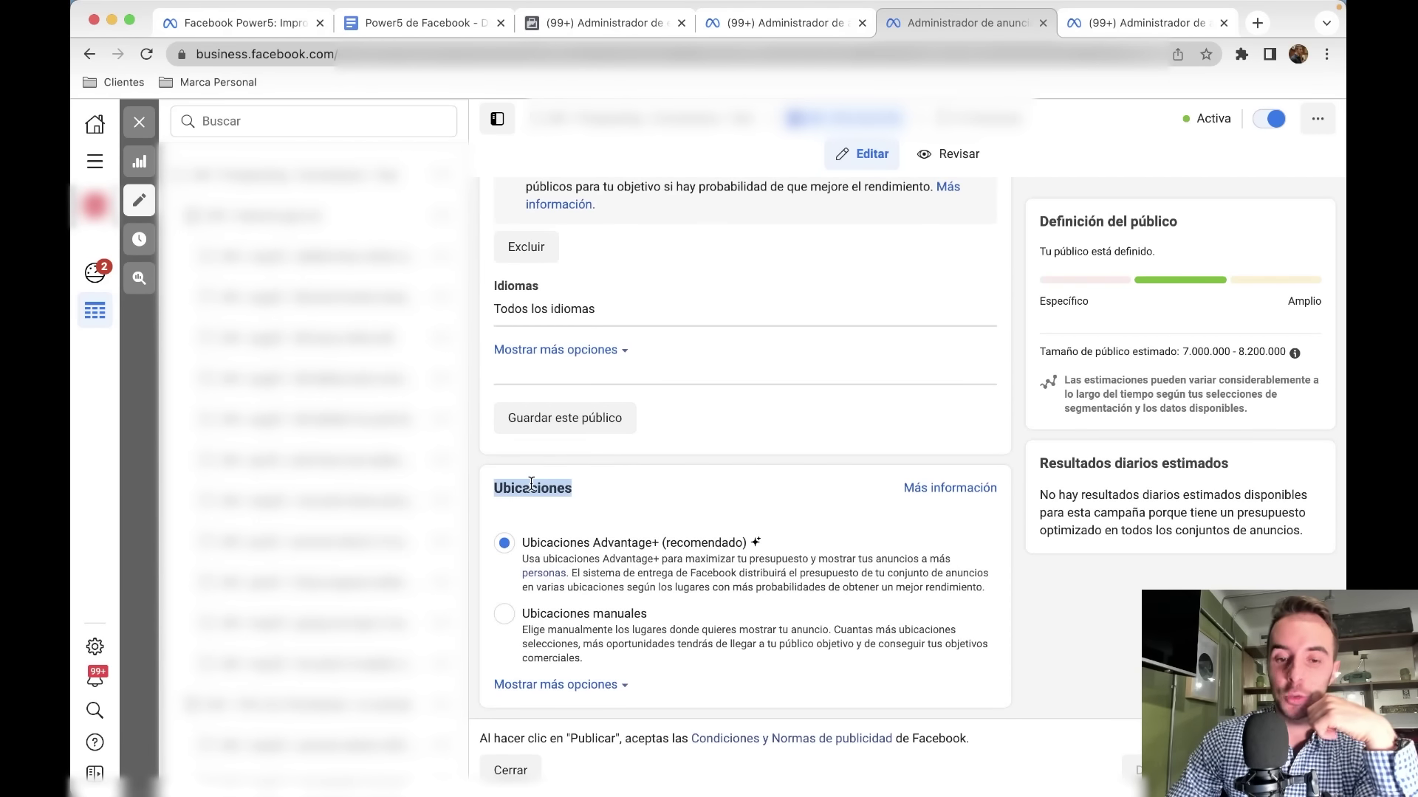
Switch the ad set to Ubicaciones manuales and try excluding the Instagram Reels and Instagram Stories placements
{"action": "left_click", "coordinate": [587, 638]}
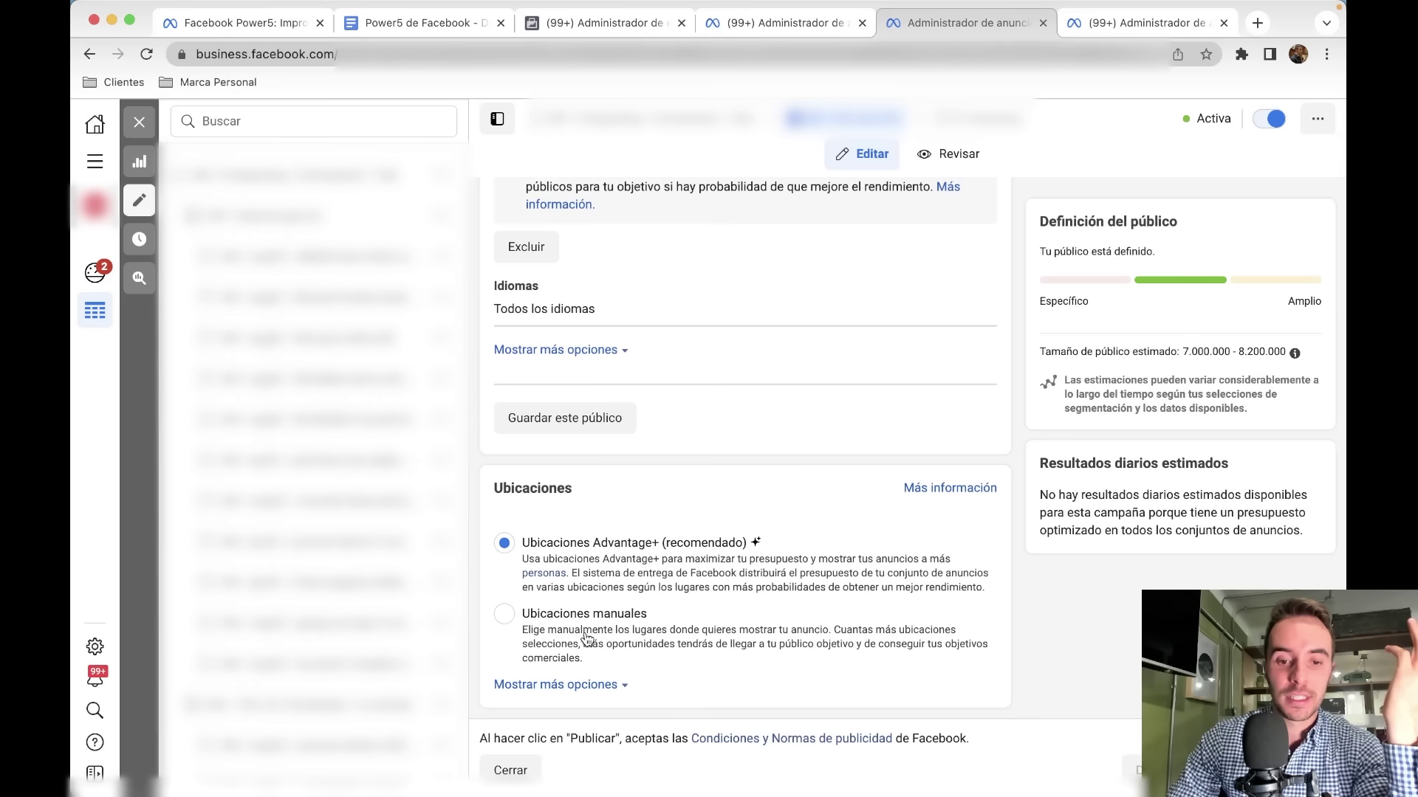
{"action": "left_click", "coordinate": [587, 639]}
{"action": "scroll", "coordinate": [733, 639], "scroll_direction": "down", "scroll_amount": 6}
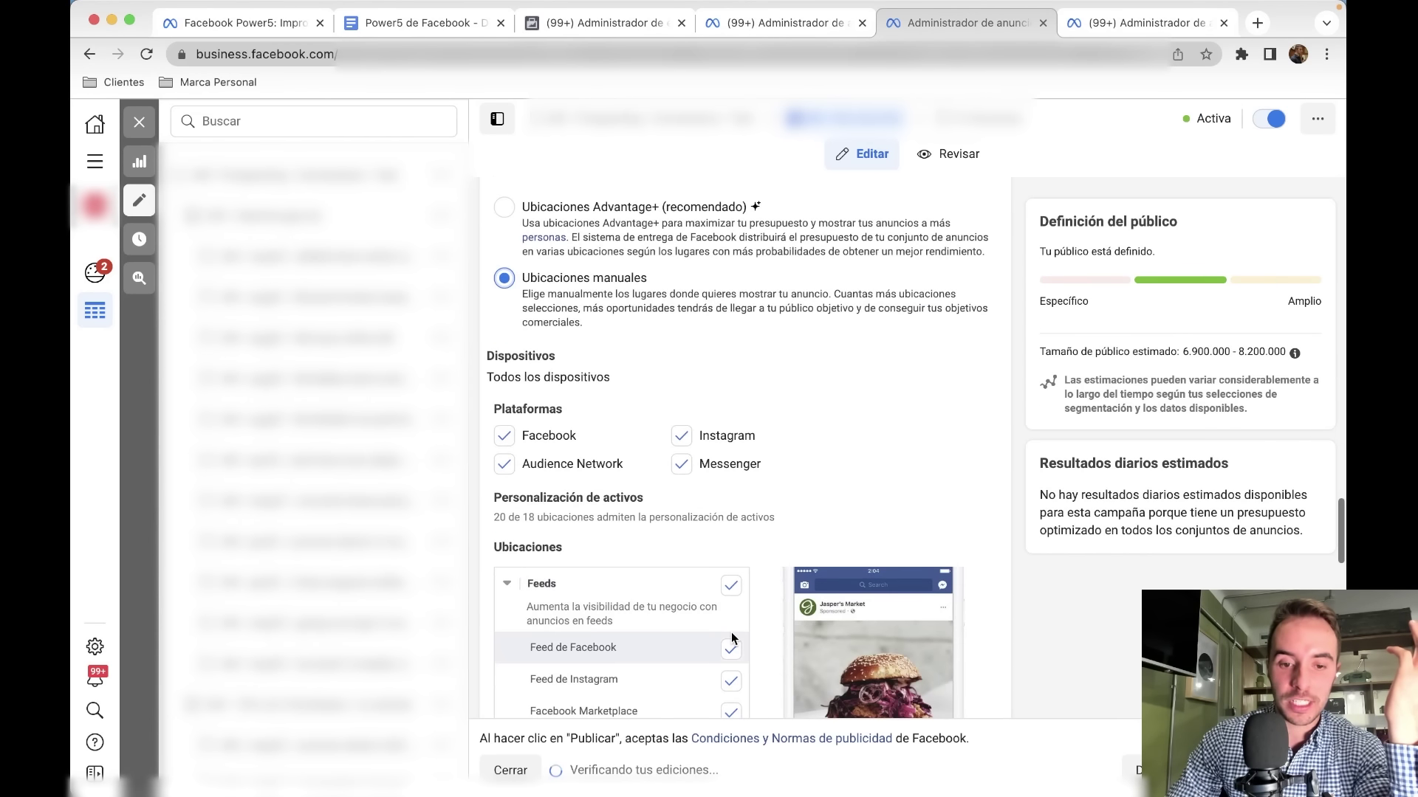
{"action": "scroll", "coordinate": [768, 539], "scroll_direction": "down", "scroll_amount": 3}
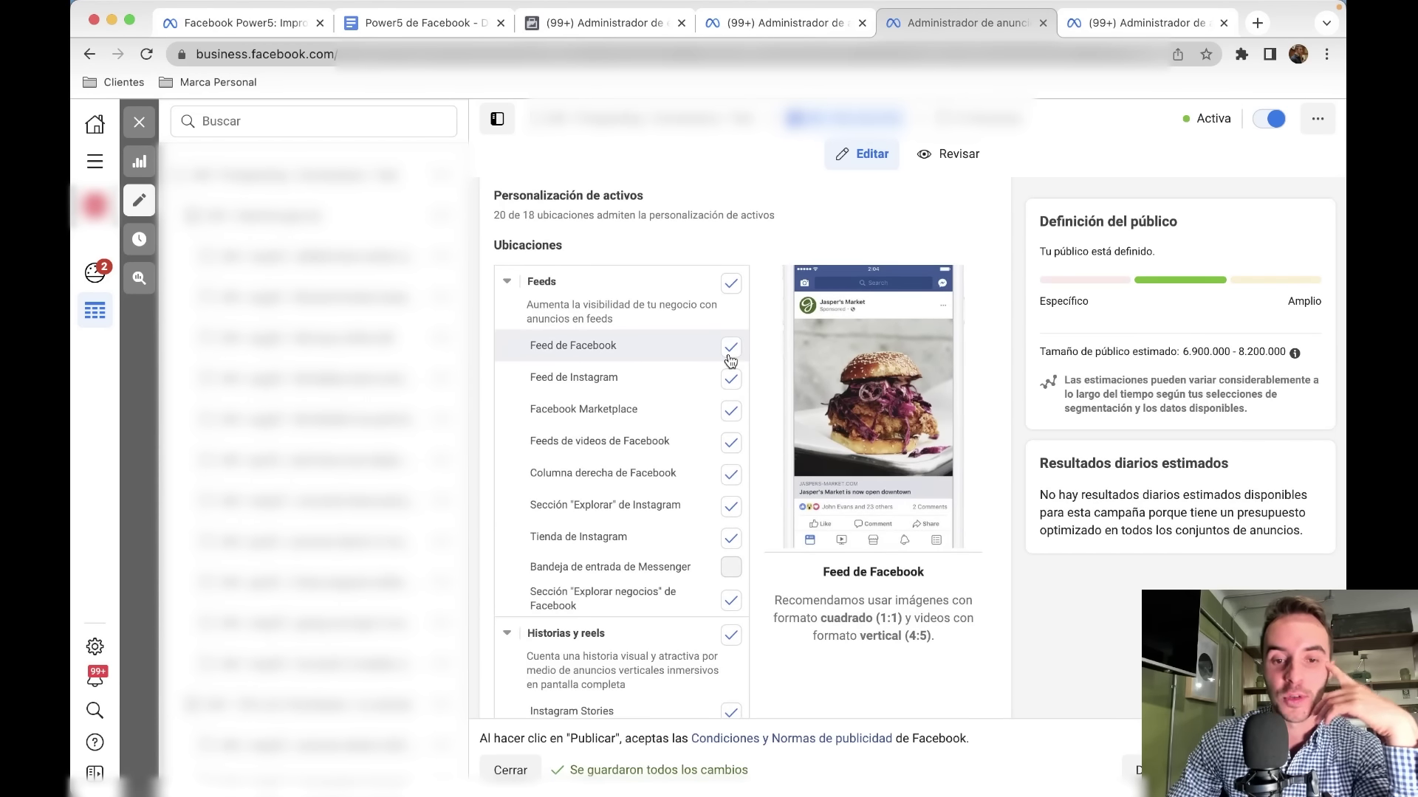
{"action": "scroll", "coordinate": [731, 389], "scroll_direction": "down", "scroll_amount": 3}
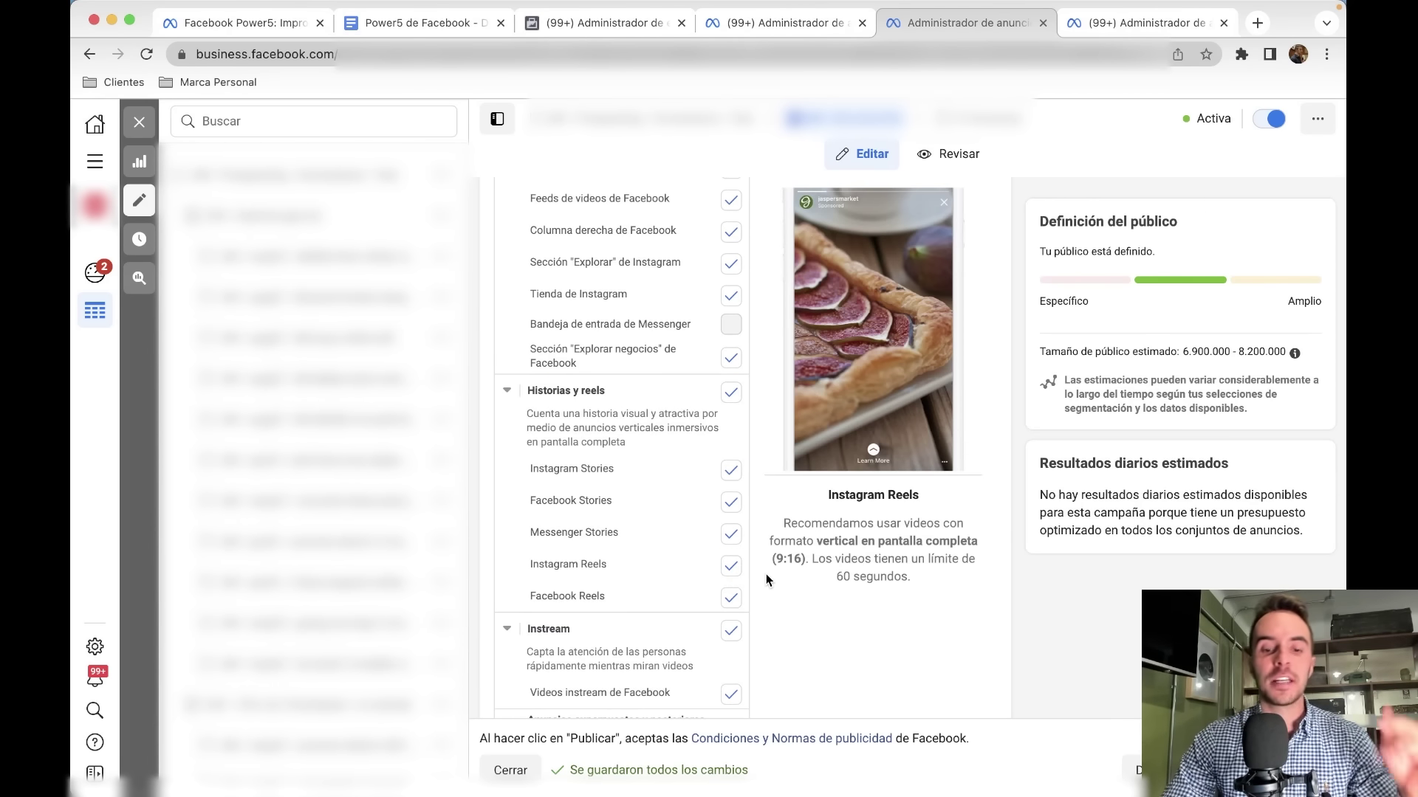
{"action": "left_click", "coordinate": [733, 568]}
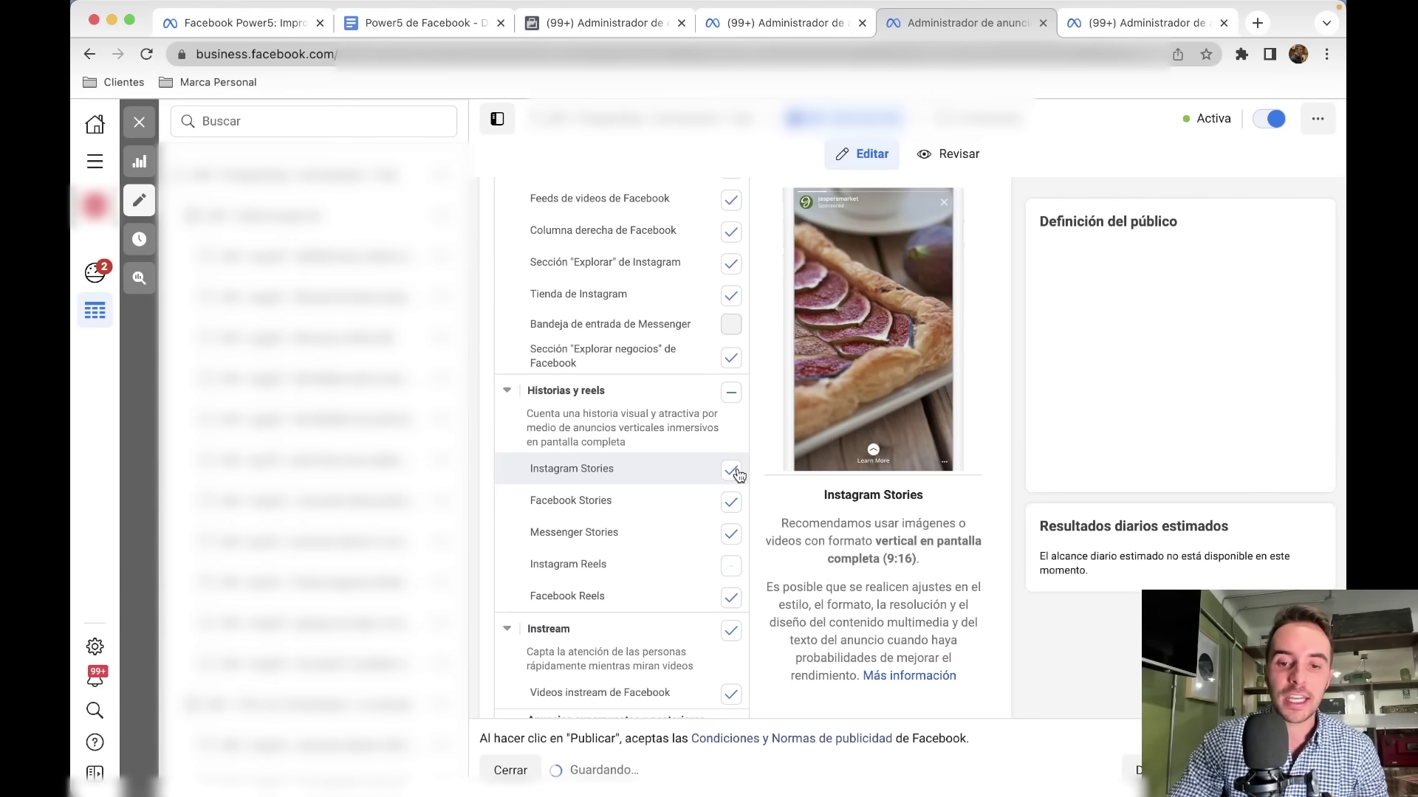
{"action": "left_click", "coordinate": [731, 469]}
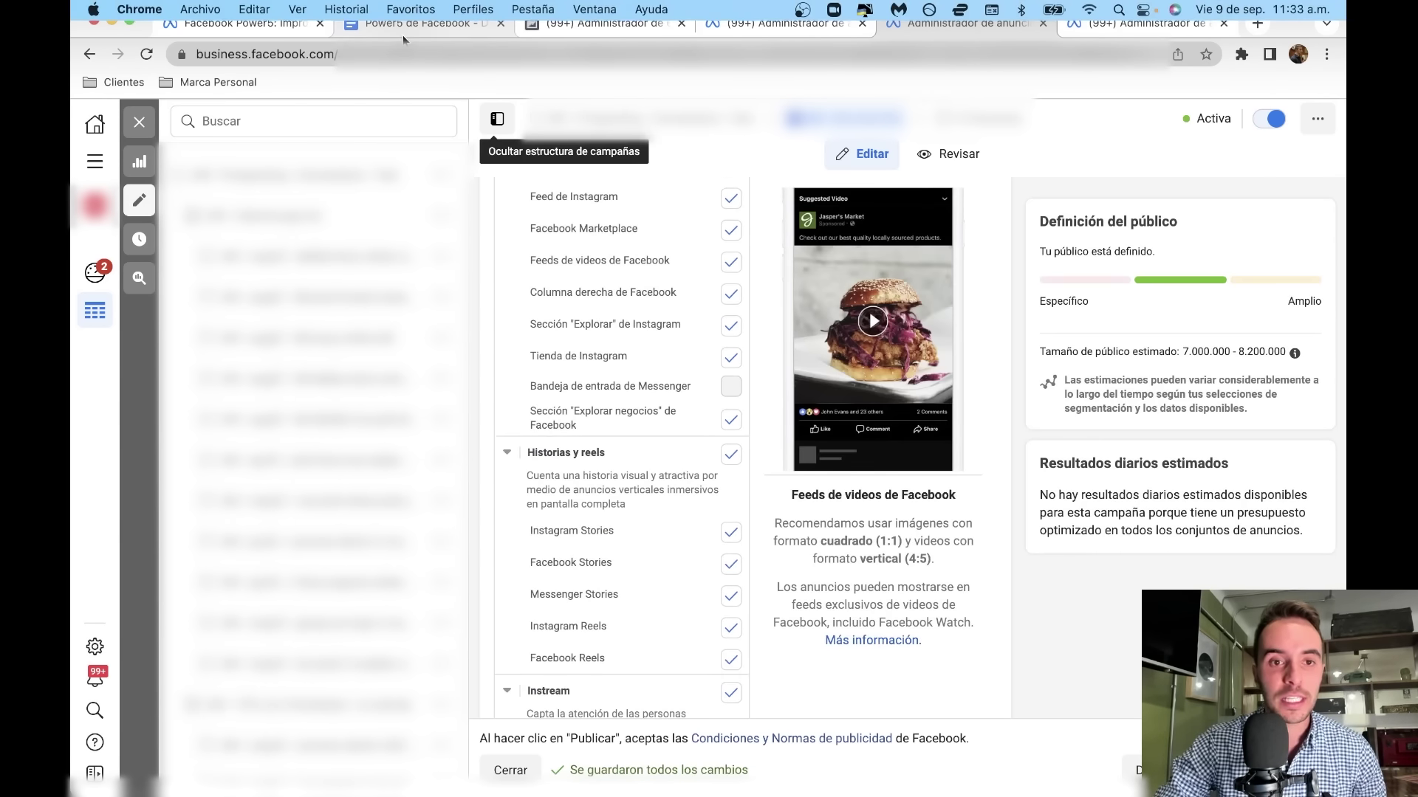
Append ": SÍ" to list item 4, "Ubicaciones automáticas", in the Power5 de Facebook document
{"action": "left_click", "coordinate": [401, 34]}
{"action": "key", "text": "Down"}
{"action": "key", "text": "Left"}
{"action": "type", "text": ": SÍ"}
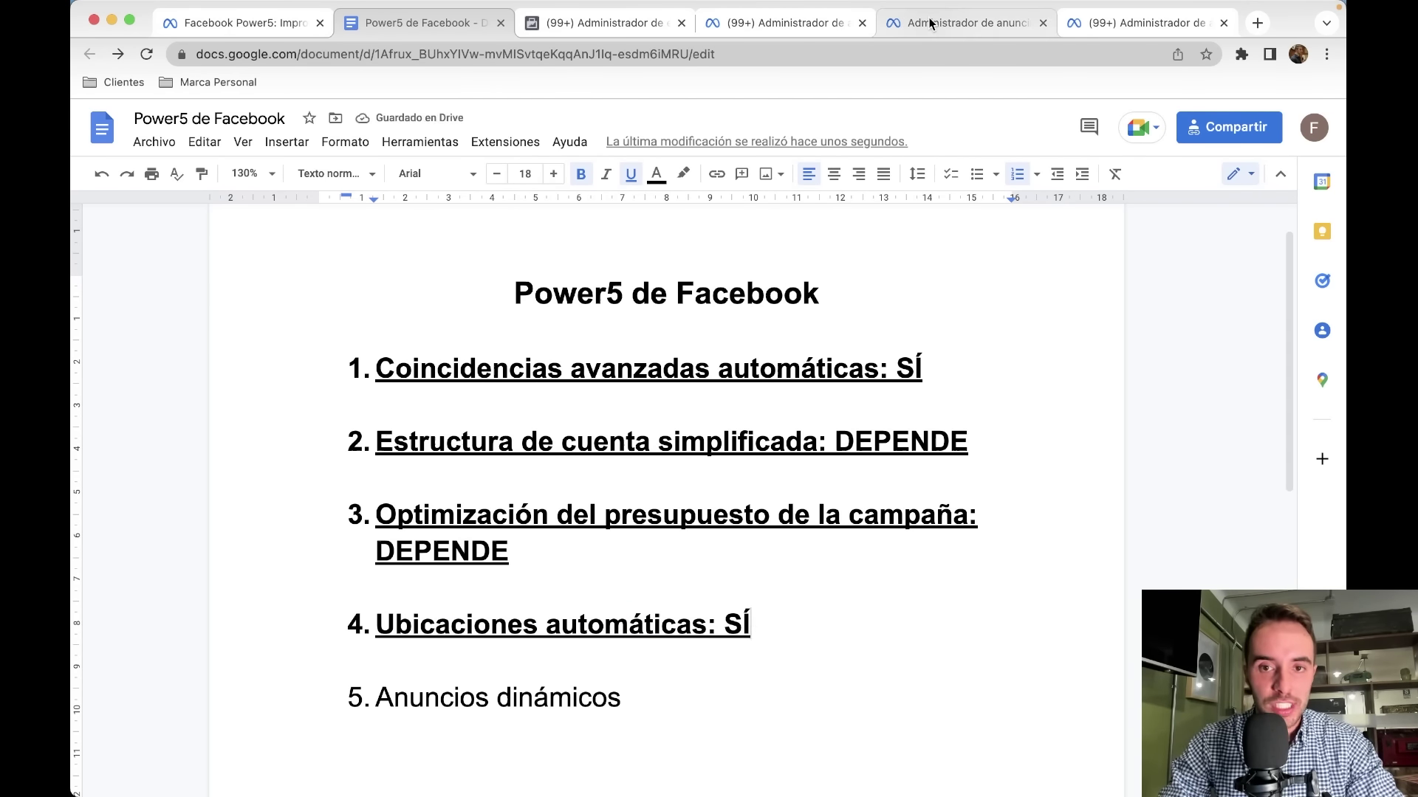
Return to the ad set being edited and set its placements back to Ubicaciones Advantage+
{"action": "left_click", "coordinate": [967, 22]}
{"action": "scroll", "coordinate": [633, 350], "scroll_direction": "up", "scroll_amount": 10}
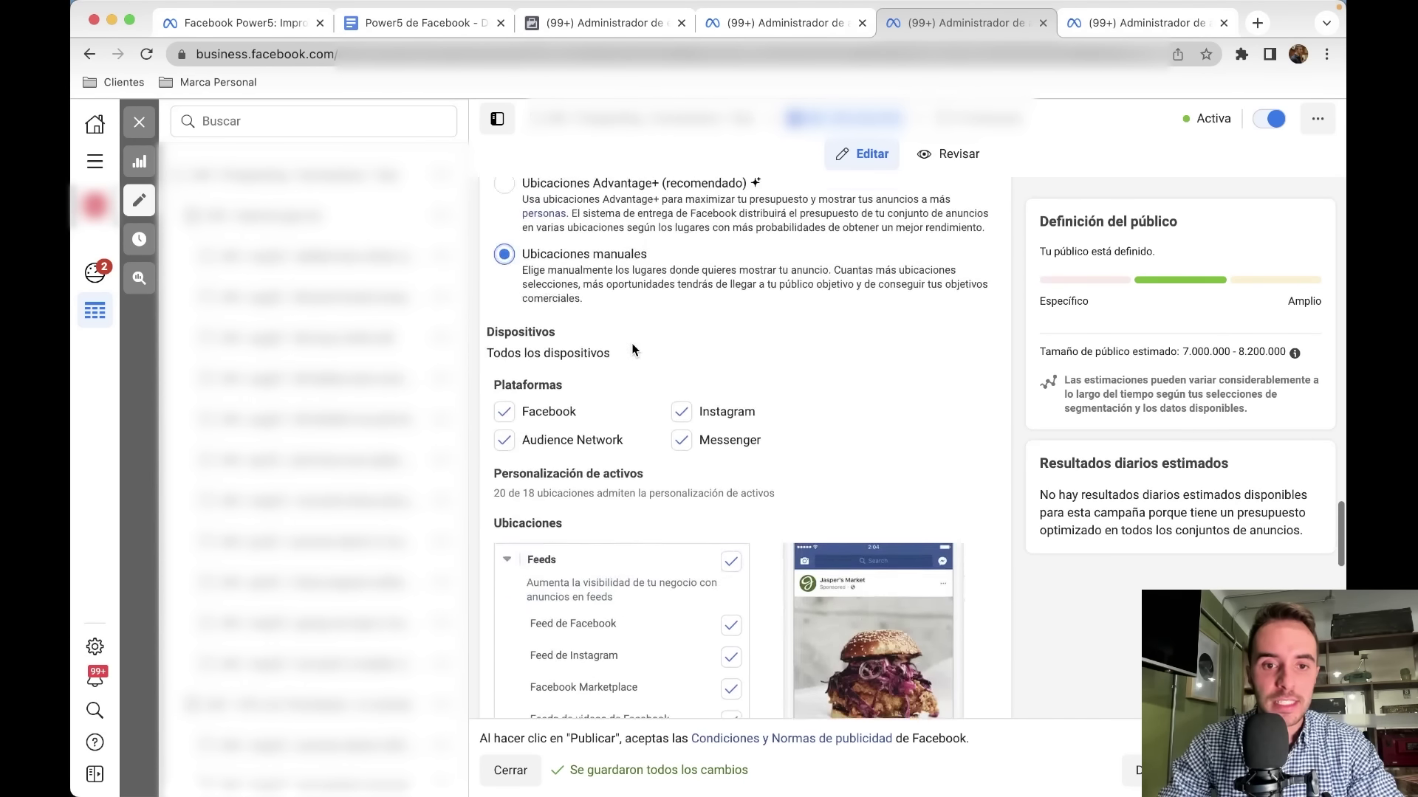
{"action": "left_click", "coordinate": [587, 362]}
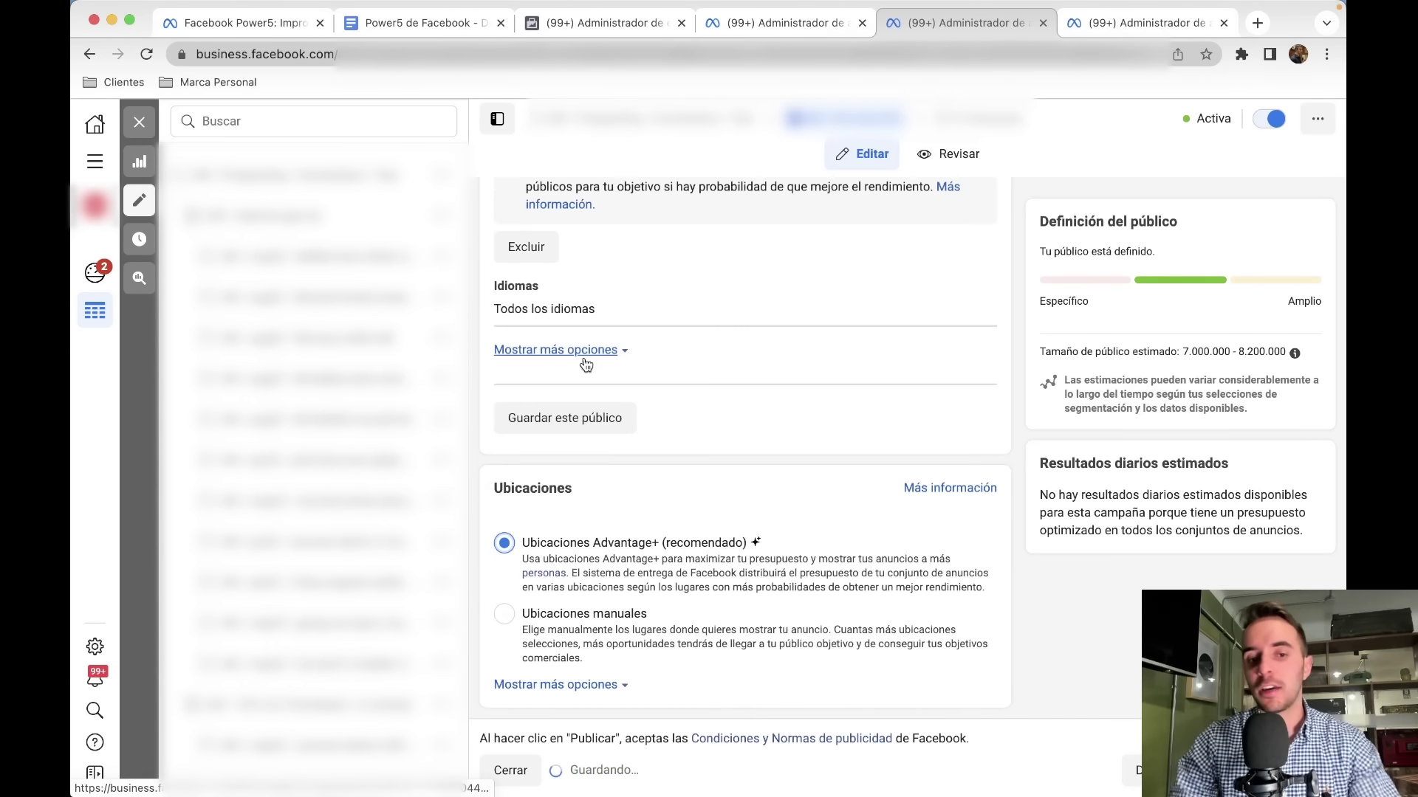
Close the ad set editor and discard all unpublished draft changes
{"action": "left_click", "coordinate": [496, 119]}
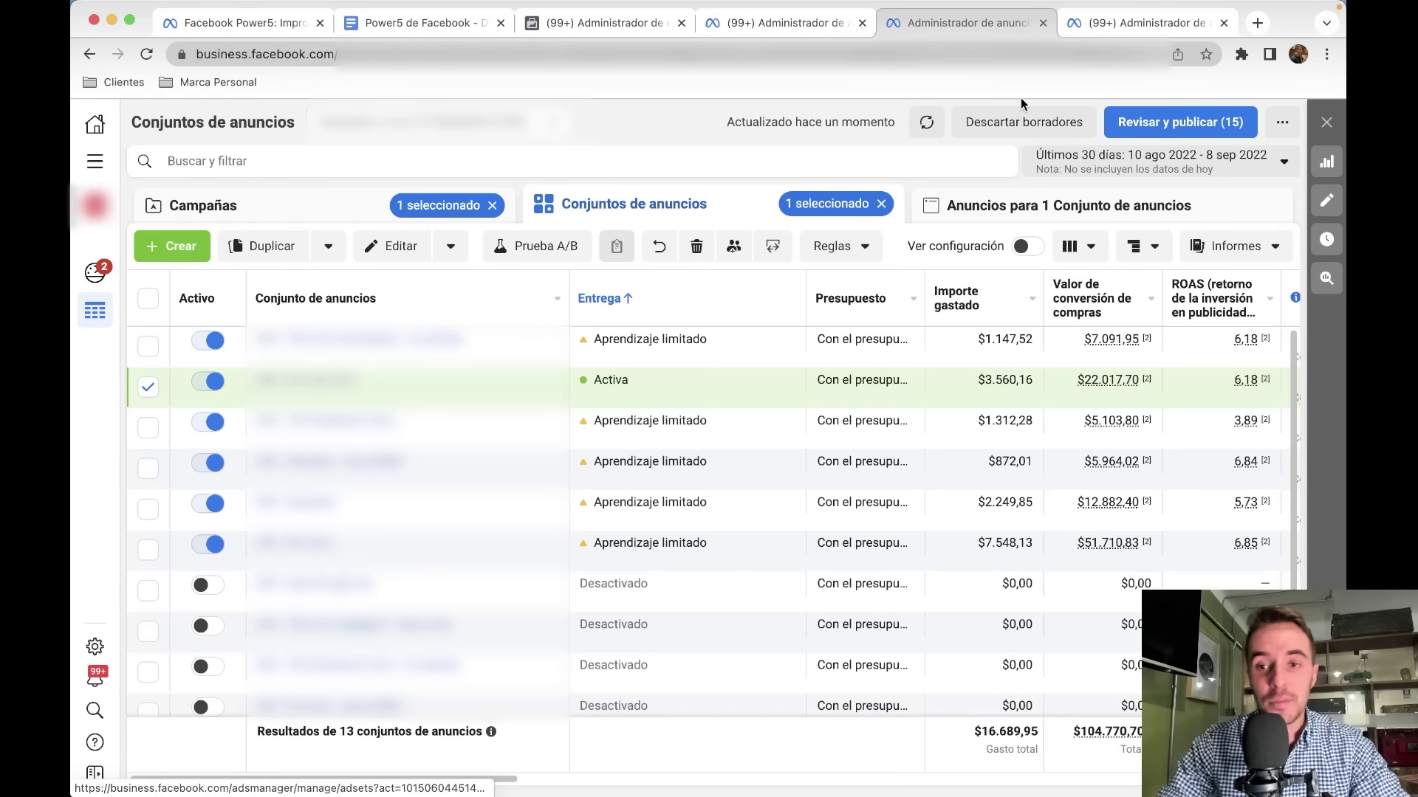
{"action": "left_click", "coordinate": [998, 123]}
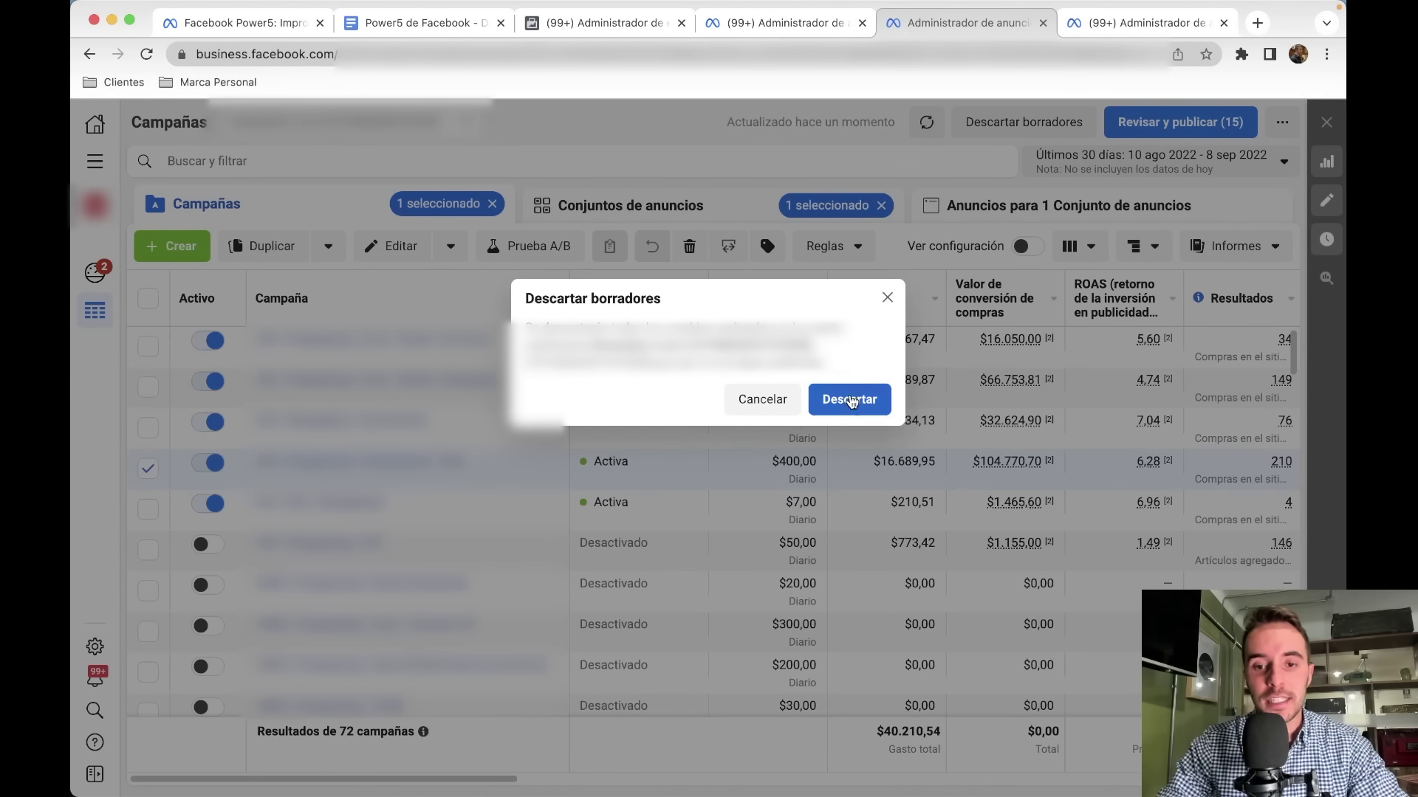
{"action": "left_click", "coordinate": [848, 405]}
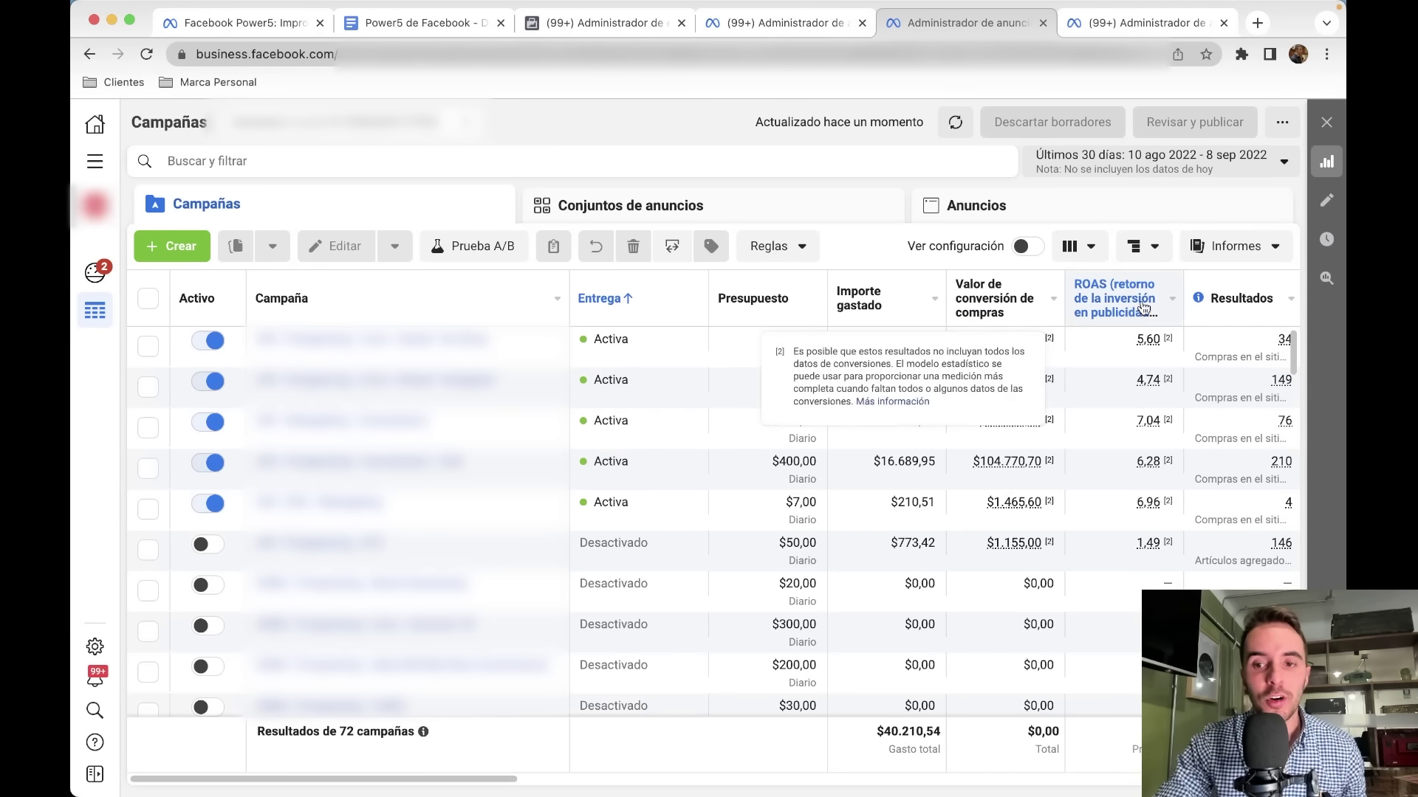
Break down the campaign results by delivery, using Ubicación
{"action": "left_click", "coordinate": [1144, 247]}
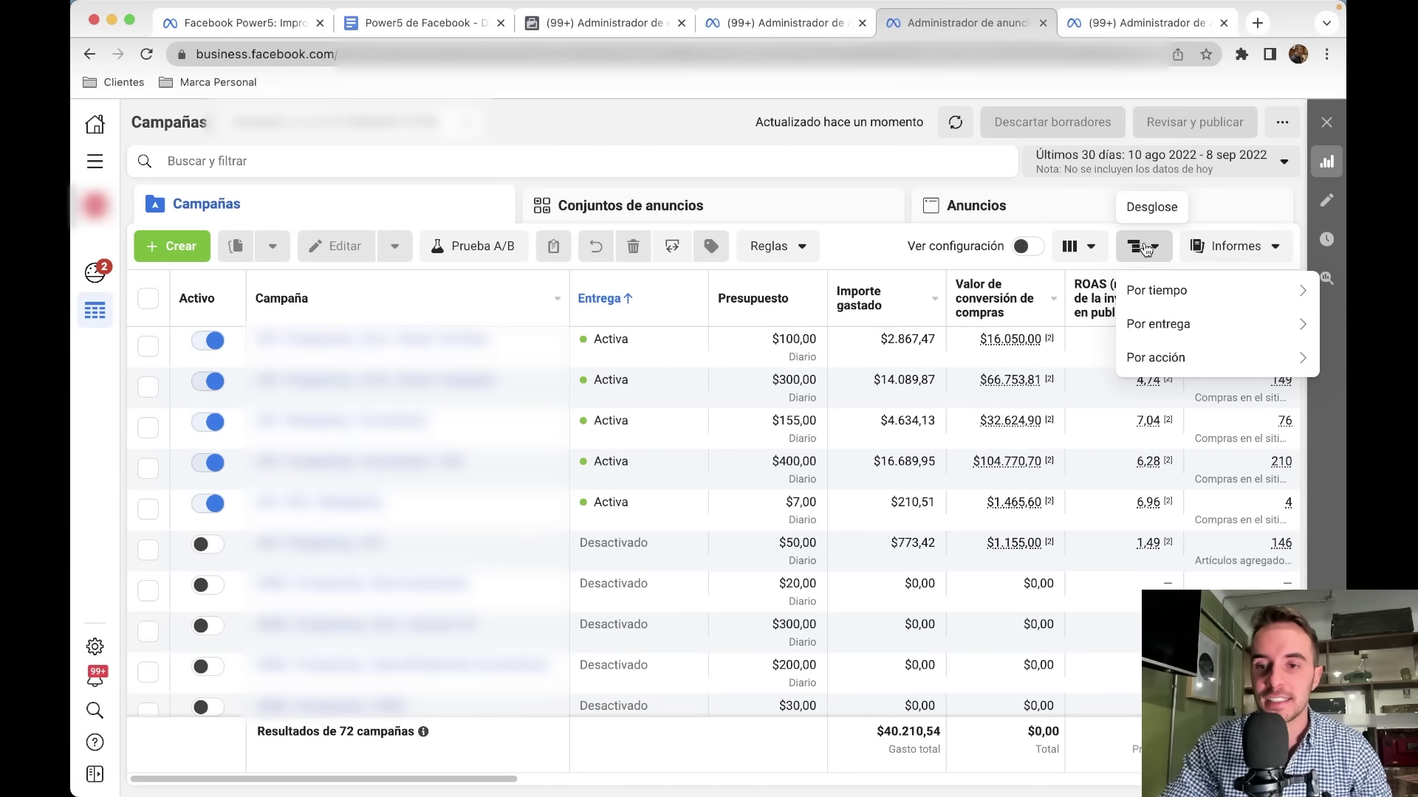
{"action": "mouse_move", "coordinate": [1159, 325]}
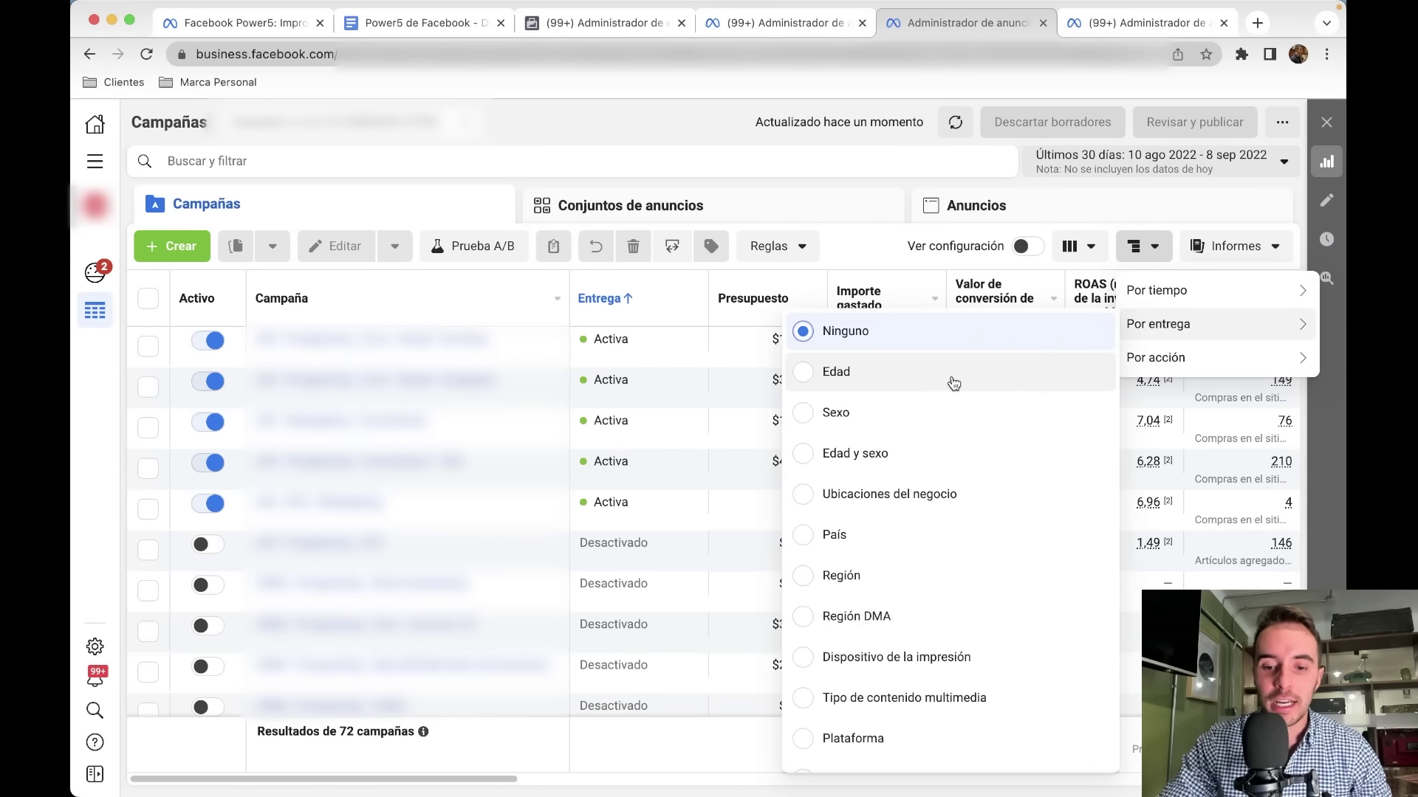
{"action": "scroll", "coordinate": [827, 685], "scroll_direction": "down", "scroll_amount": 3}
{"action": "left_click", "coordinate": [815, 677]}
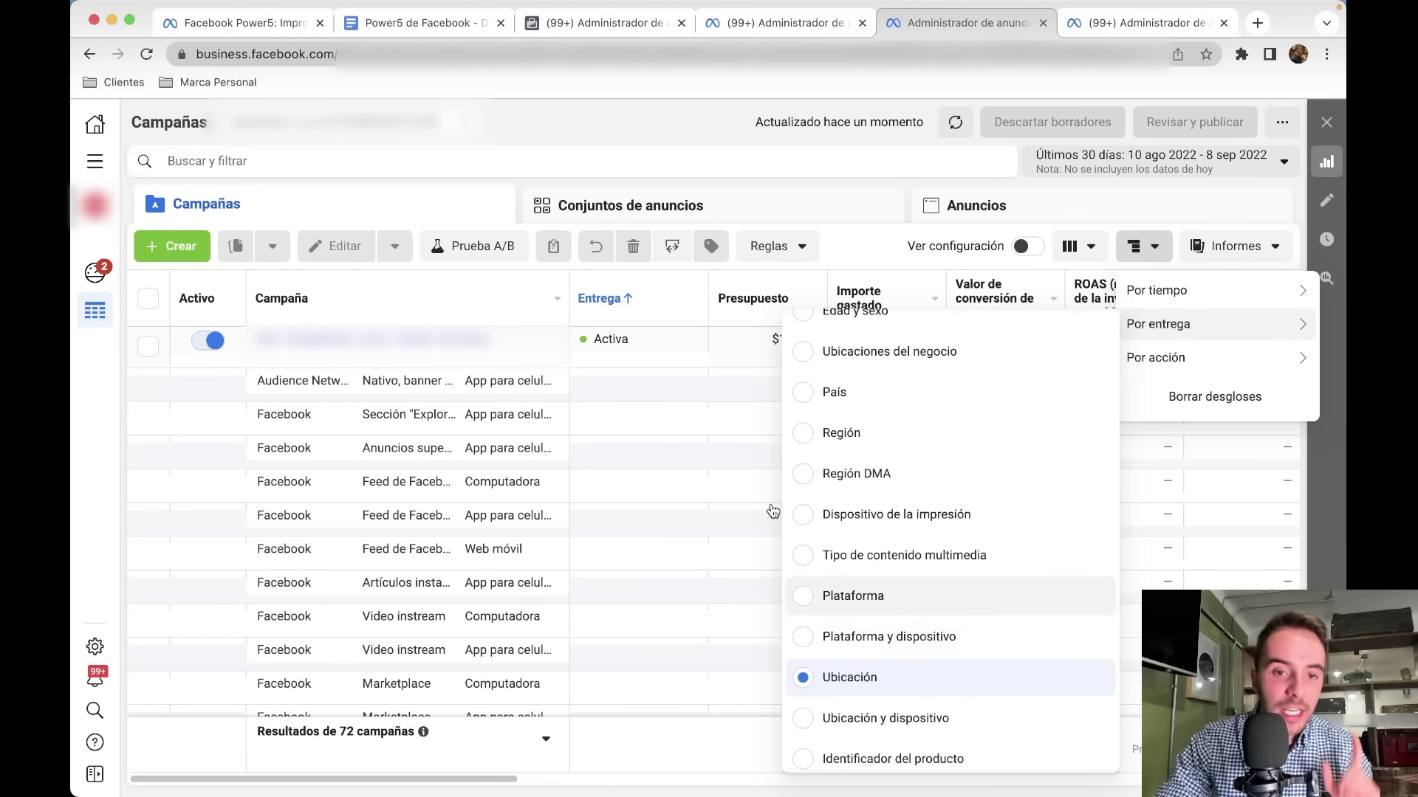
Sort the campaigns by Importe gastado and compare which placements of the first campaign take most of the spend
{"action": "left_click", "coordinate": [624, 108]}
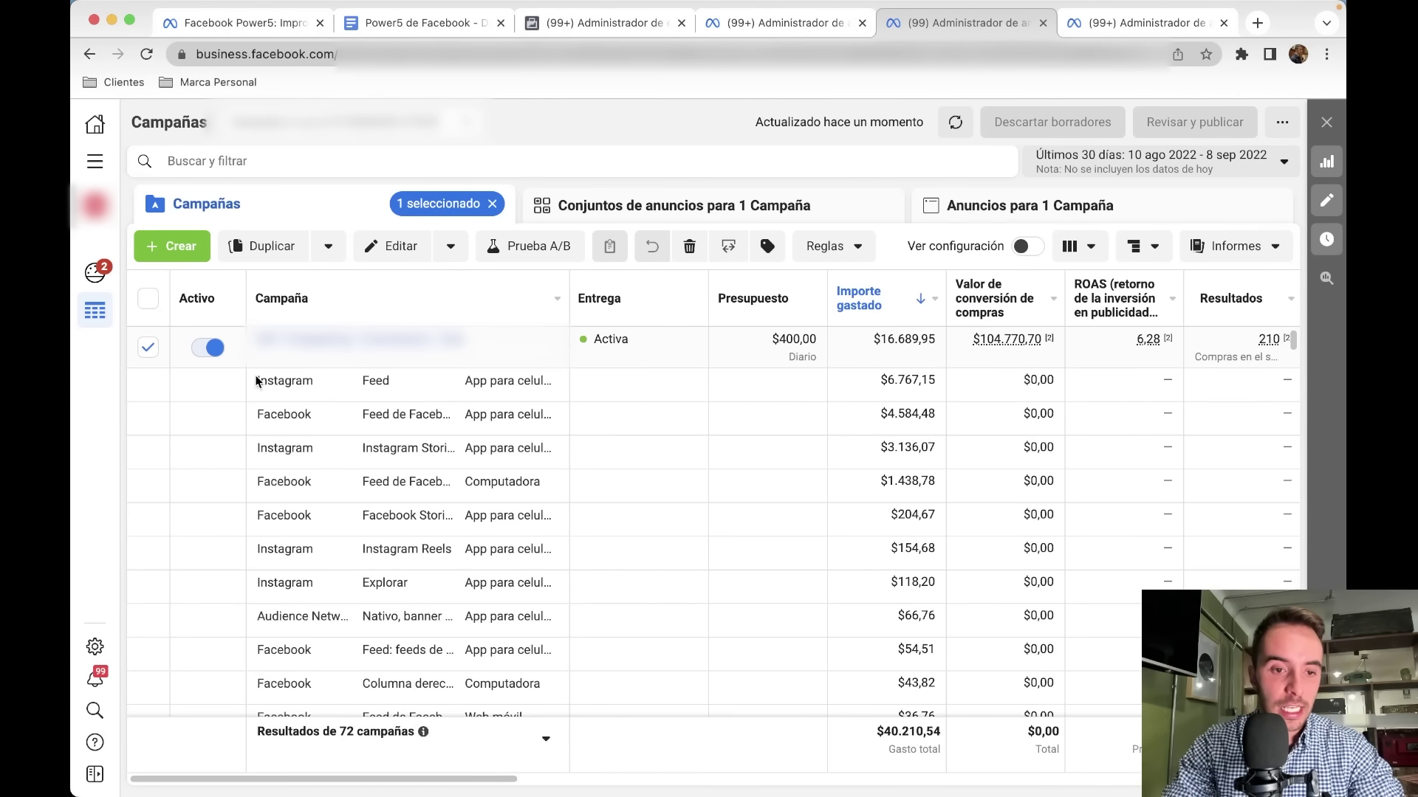
{"action": "left_click_drag", "start_coordinate": [257, 381], "coordinate": [412, 390]}
{"action": "left_click_drag", "start_coordinate": [254, 418], "coordinate": [388, 415]}
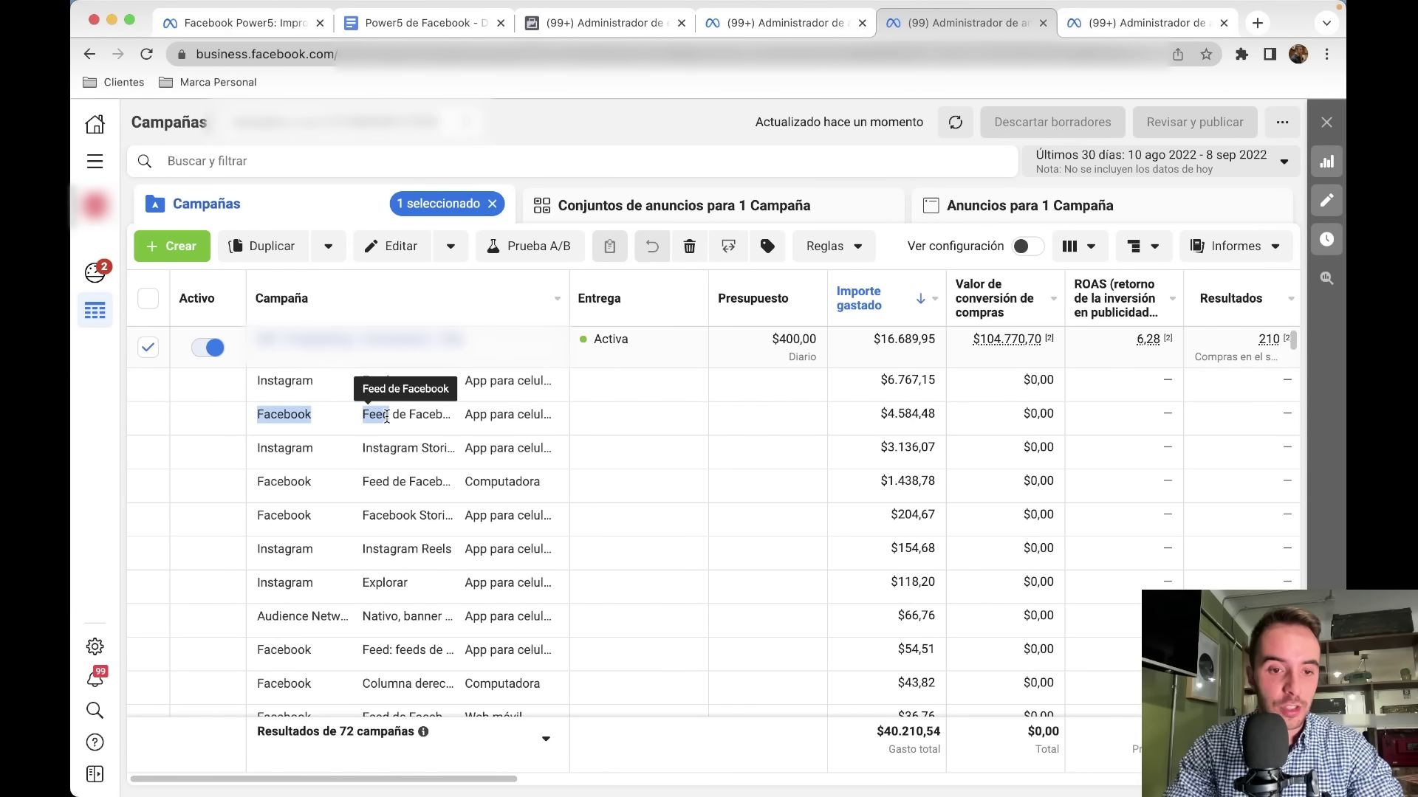
{"action": "left_click_drag", "start_coordinate": [250, 453], "coordinate": [403, 447]}
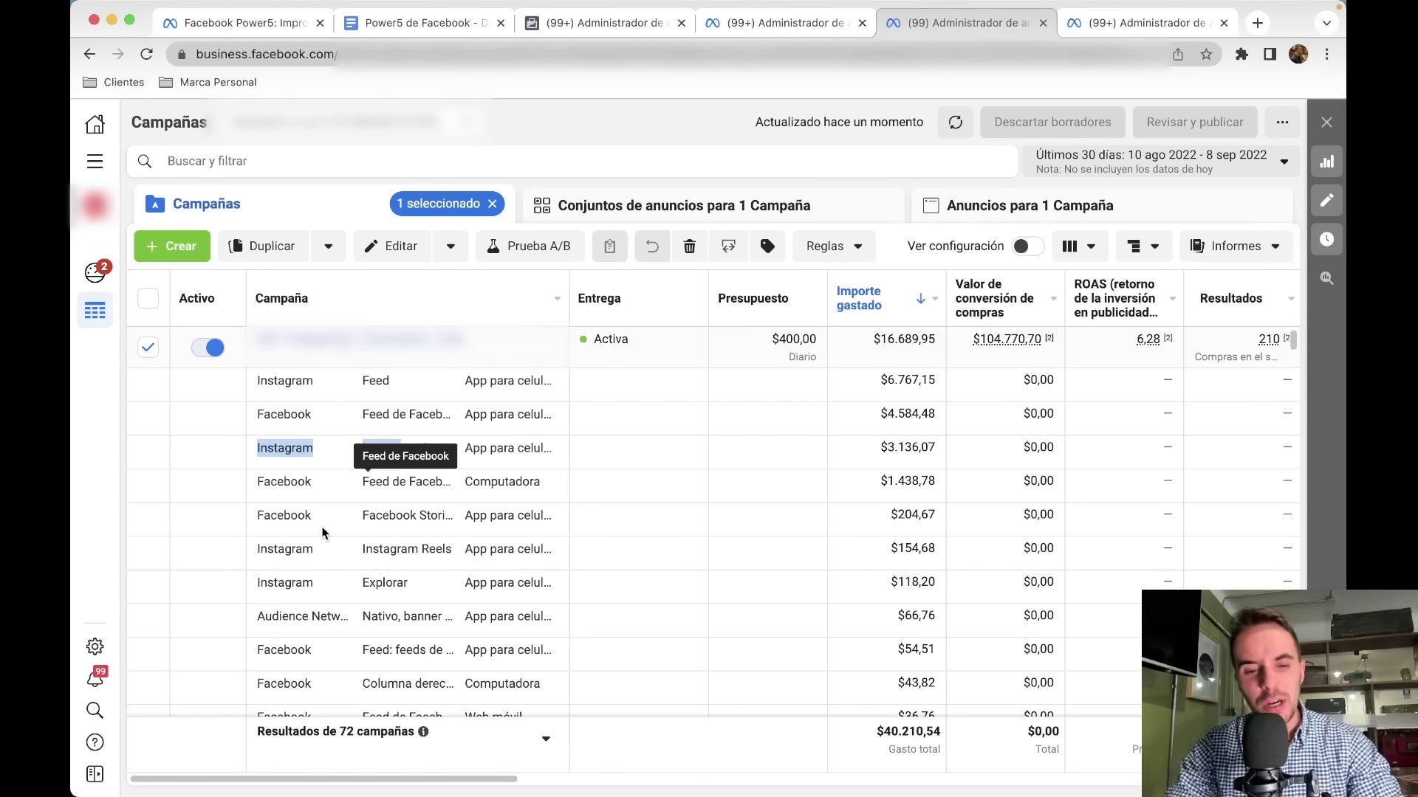
{"action": "left_click_drag", "start_coordinate": [262, 550], "coordinate": [411, 552]}
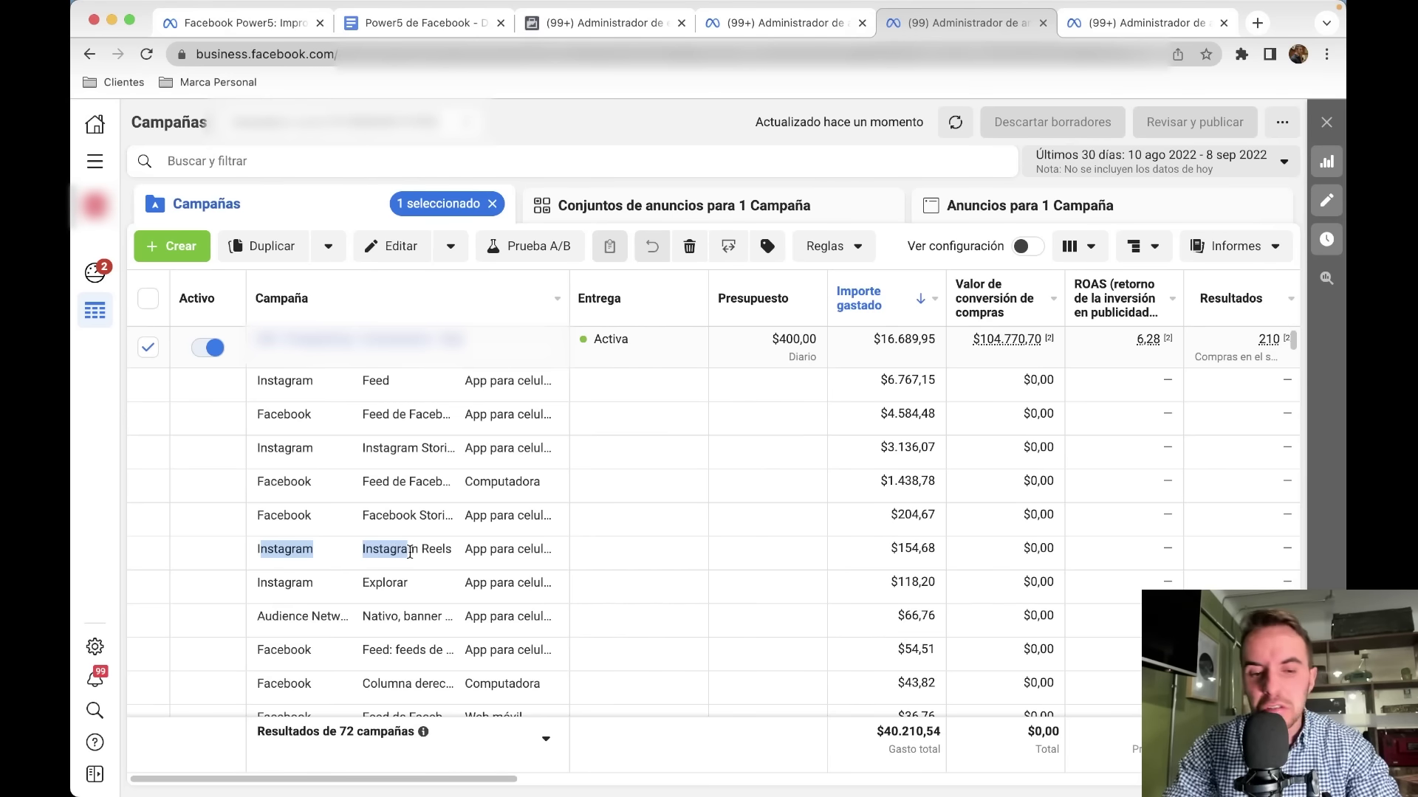
{"action": "left_click_drag", "start_coordinate": [262, 376], "coordinate": [387, 414]}
{"action": "left_click", "coordinate": [207, 440]}
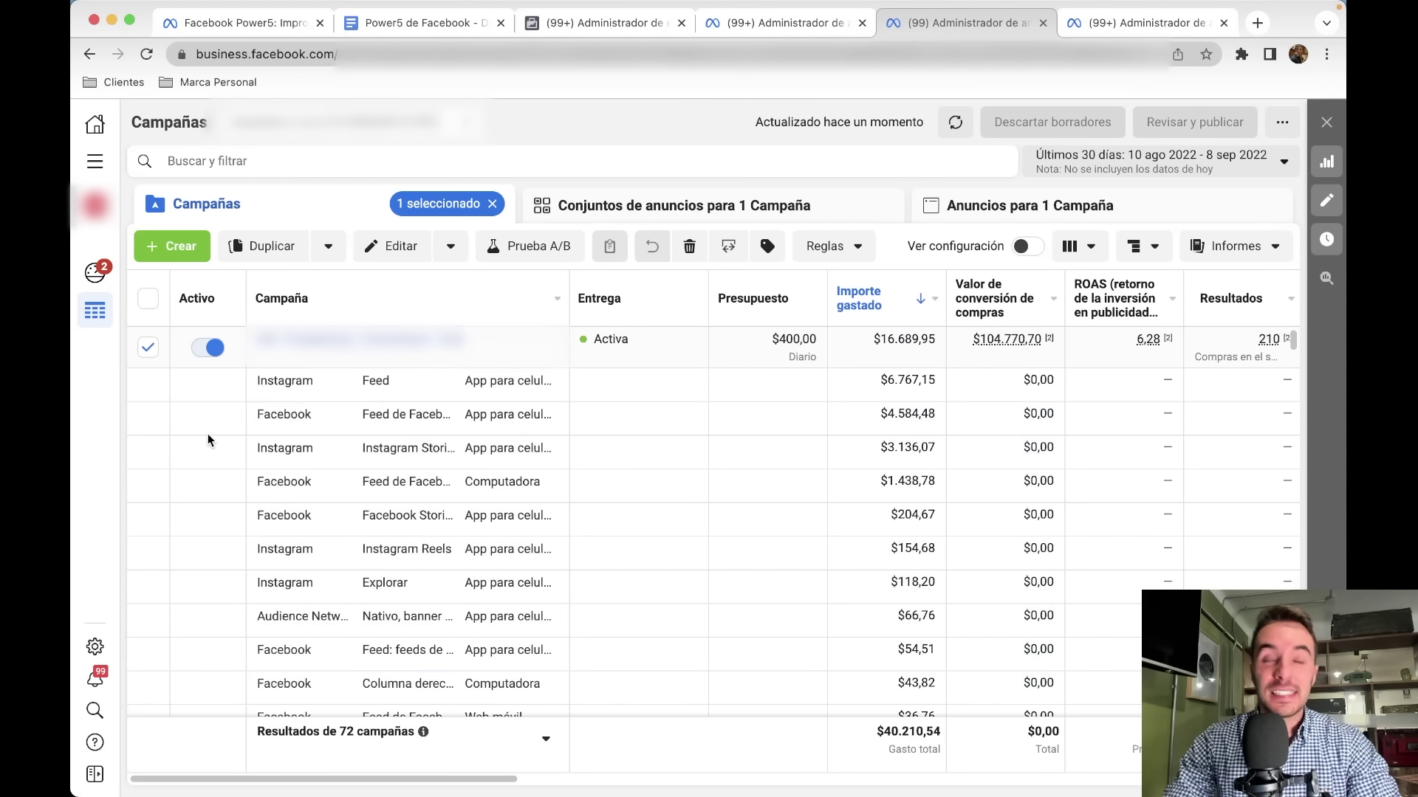
Examine the lowest-spending placements of the first campaign, including the Messenger and Audience Network rows
{"action": "scroll", "coordinate": [207, 440], "scroll_direction": "down", "scroll_amount": 1}
{"action": "scroll", "coordinate": [207, 440], "scroll_direction": "up", "scroll_amount": 1}
{"action": "scroll", "coordinate": [207, 440], "scroll_direction": "right", "scroll_amount": 1}
{"action": "scroll", "coordinate": [207, 440], "scroll_direction": "down", "scroll_amount": 10}
{"action": "scroll", "coordinate": [209, 440], "scroll_direction": "right", "scroll_amount": 1}
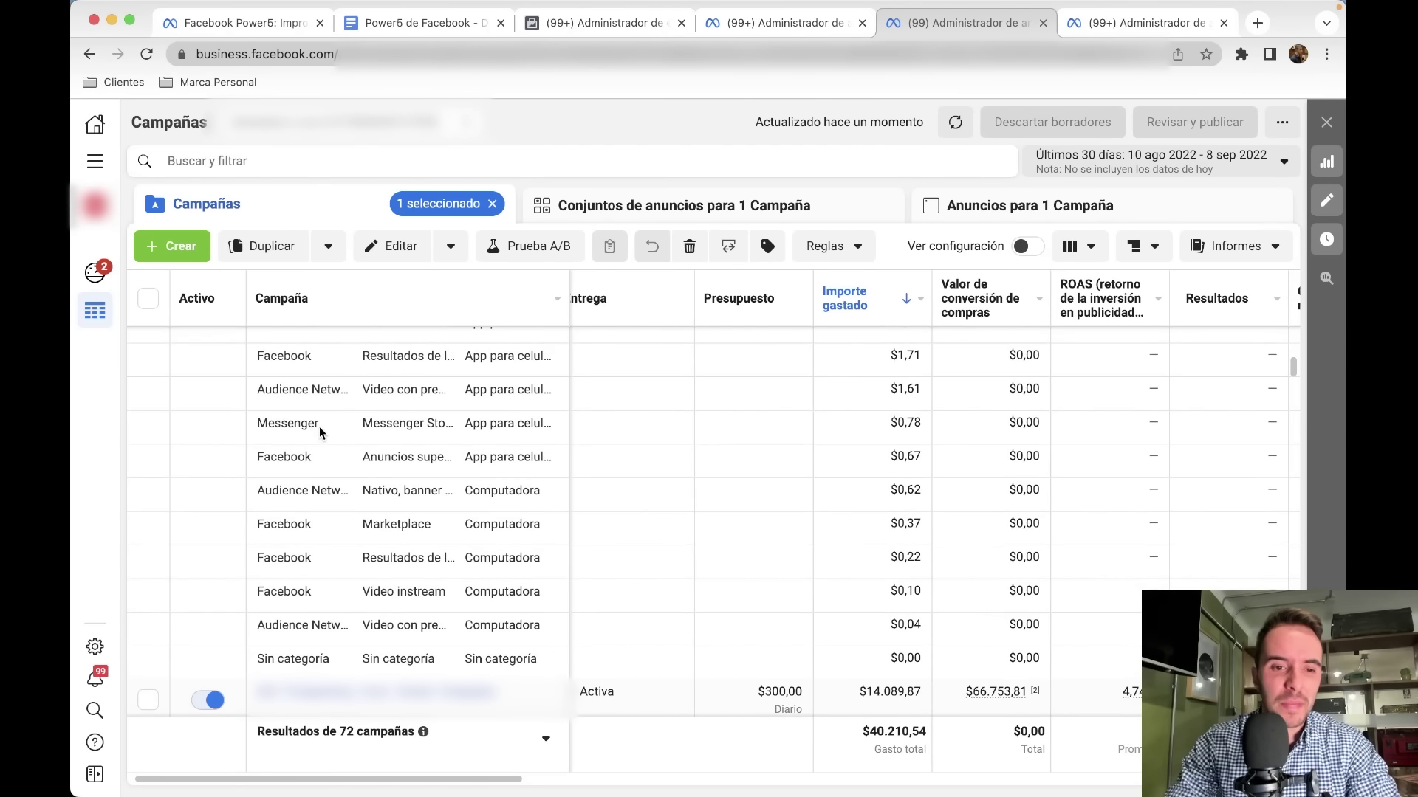
{"action": "left_click_drag", "start_coordinate": [320, 428], "coordinate": [248, 432]}
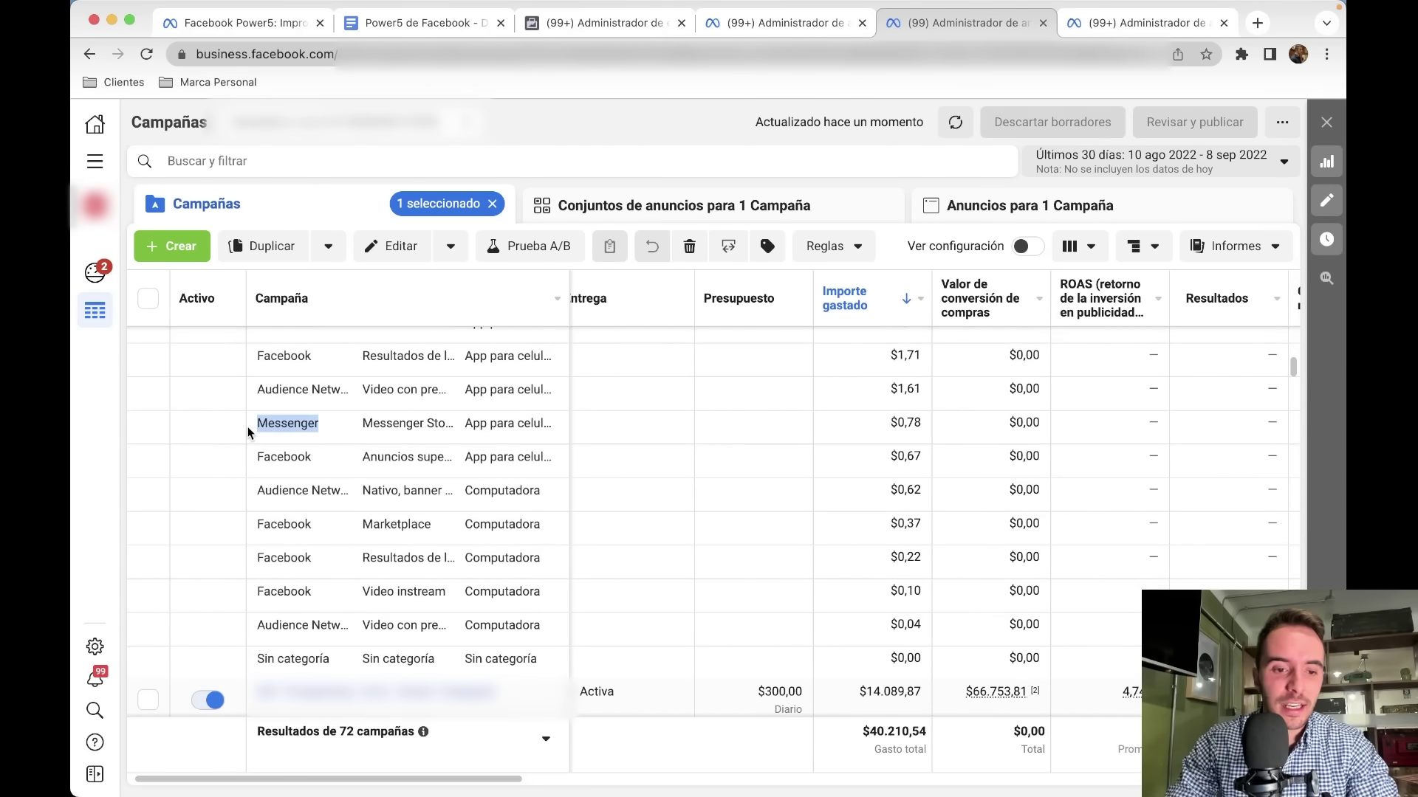
{"action": "left_click", "coordinate": [259, 629]}
{"action": "left_click_drag", "start_coordinate": [260, 629], "coordinate": [337, 628]}
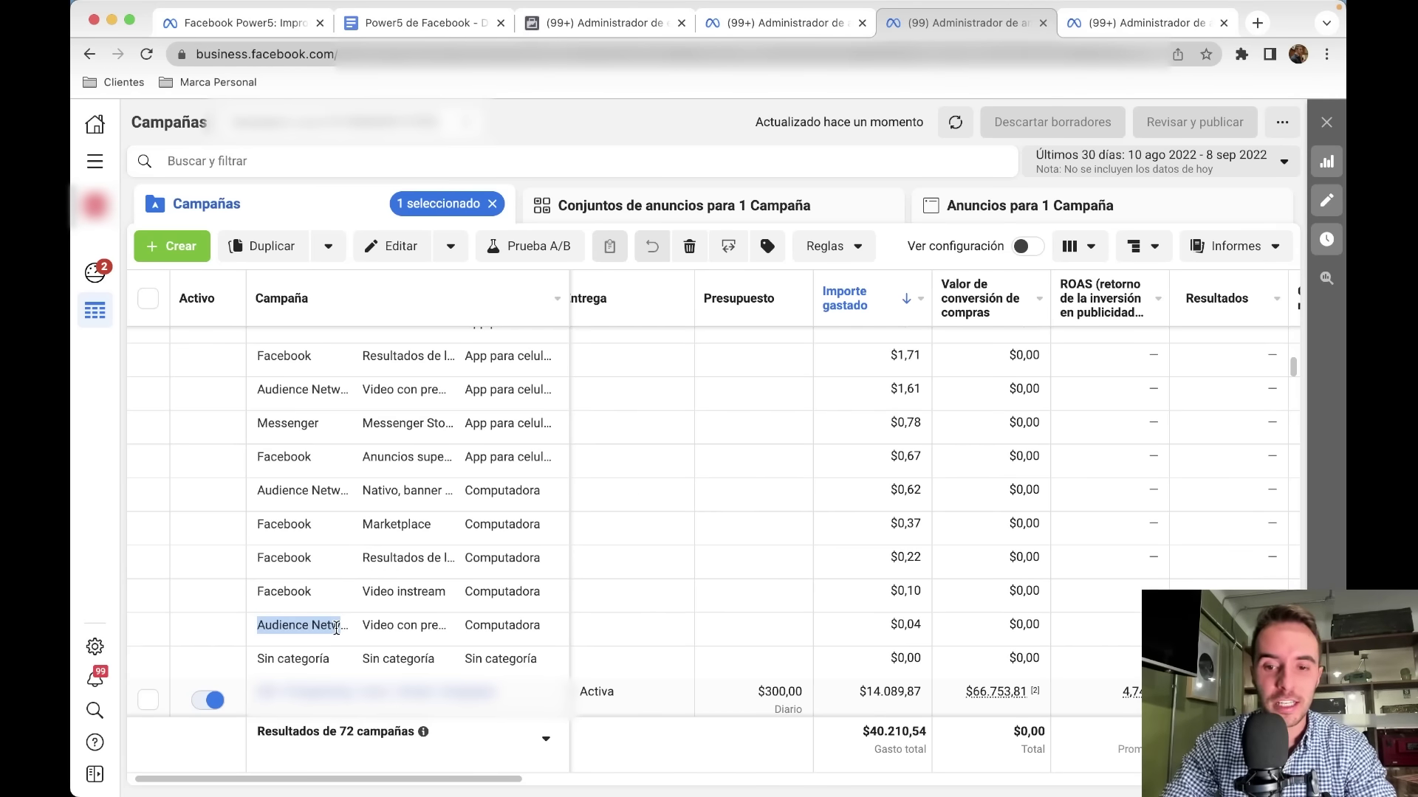
{"action": "left_click", "coordinate": [186, 557]}
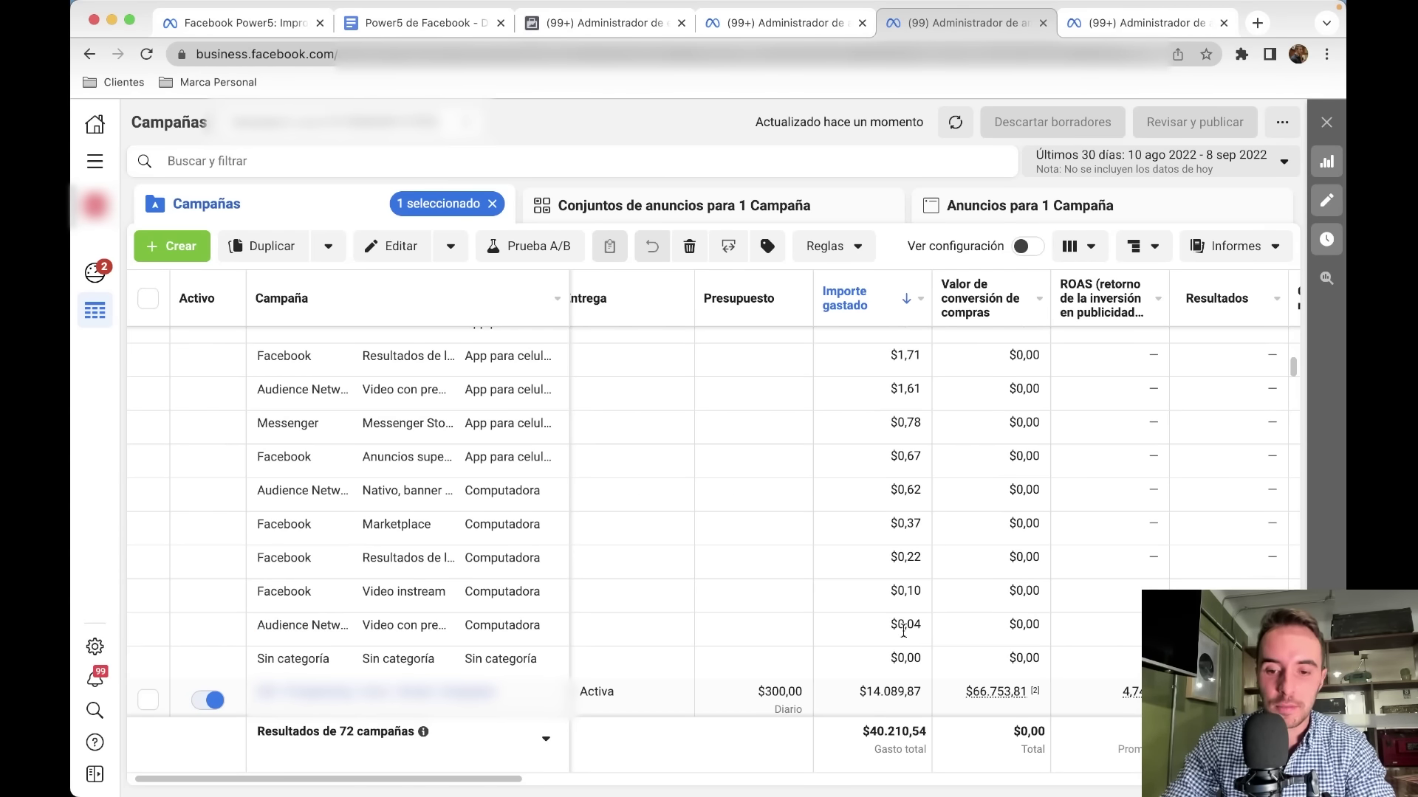
Clear the breakdowns from the campaign table
{"action": "scroll", "coordinate": [899, 423], "scroll_direction": "up", "scroll_amount": 10}
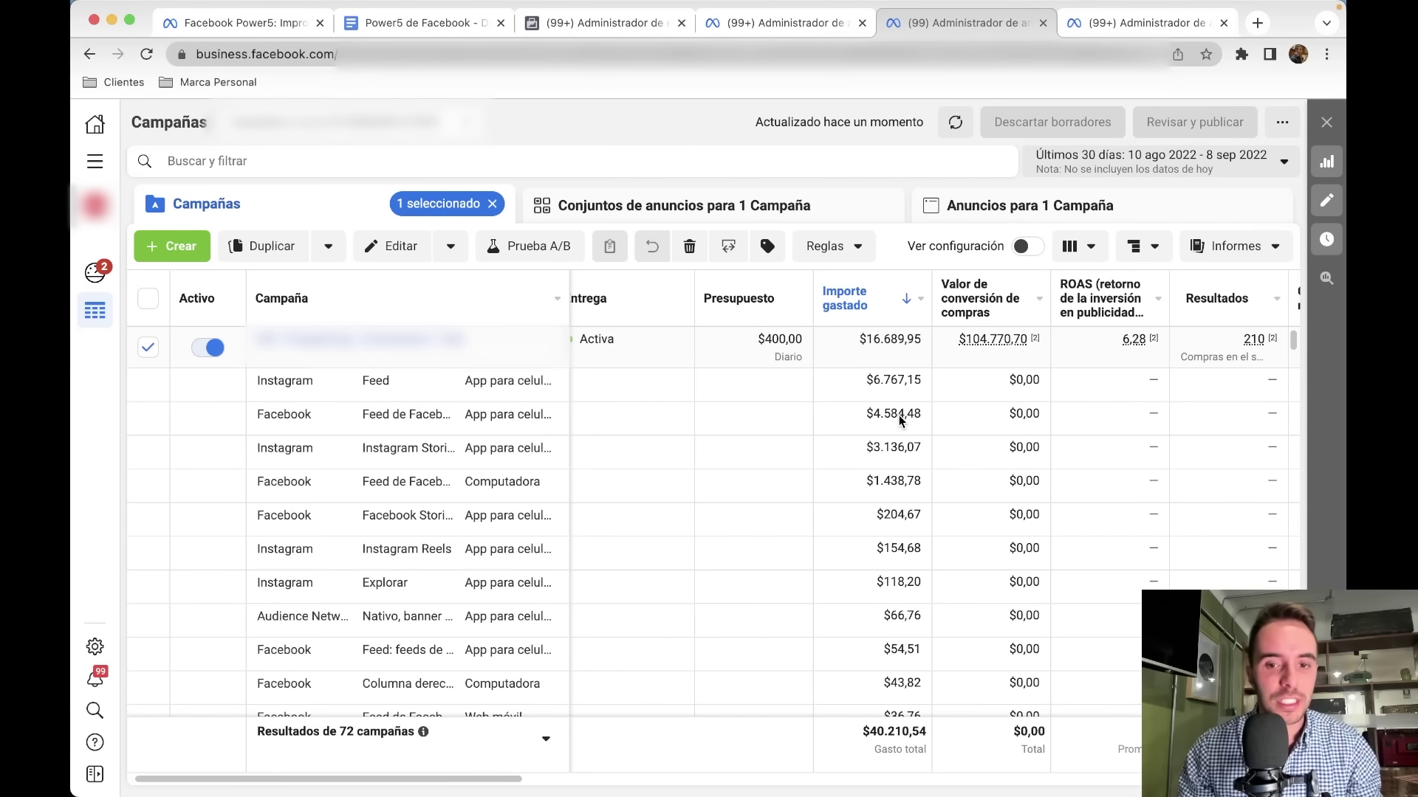
{"action": "left_click", "coordinate": [1156, 247]}
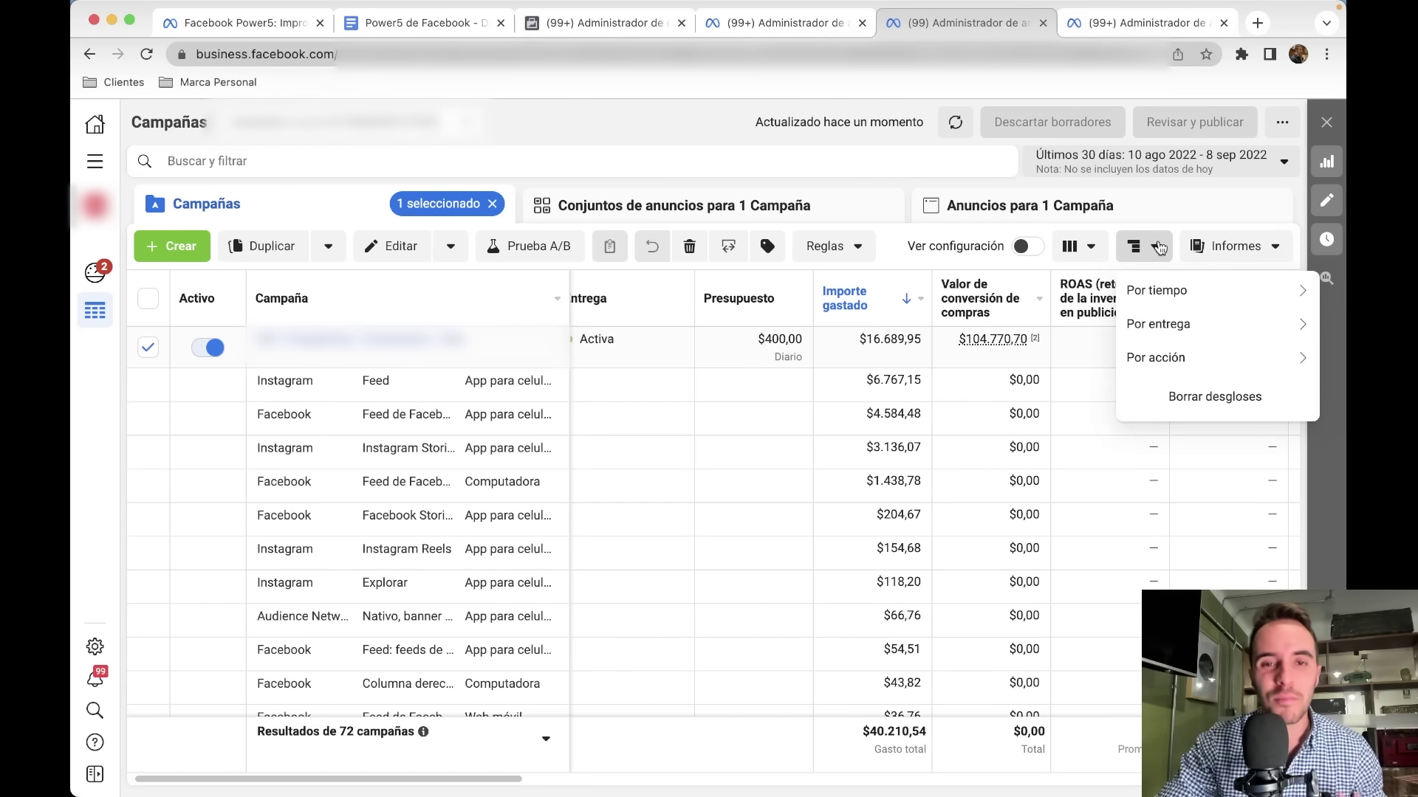
{"action": "left_click", "coordinate": [1169, 399]}
In the Power5 de Facebook document, make list item 5, "Anuncios dinámicos", bold and underlined
{"action": "key", "text": "super+2"}
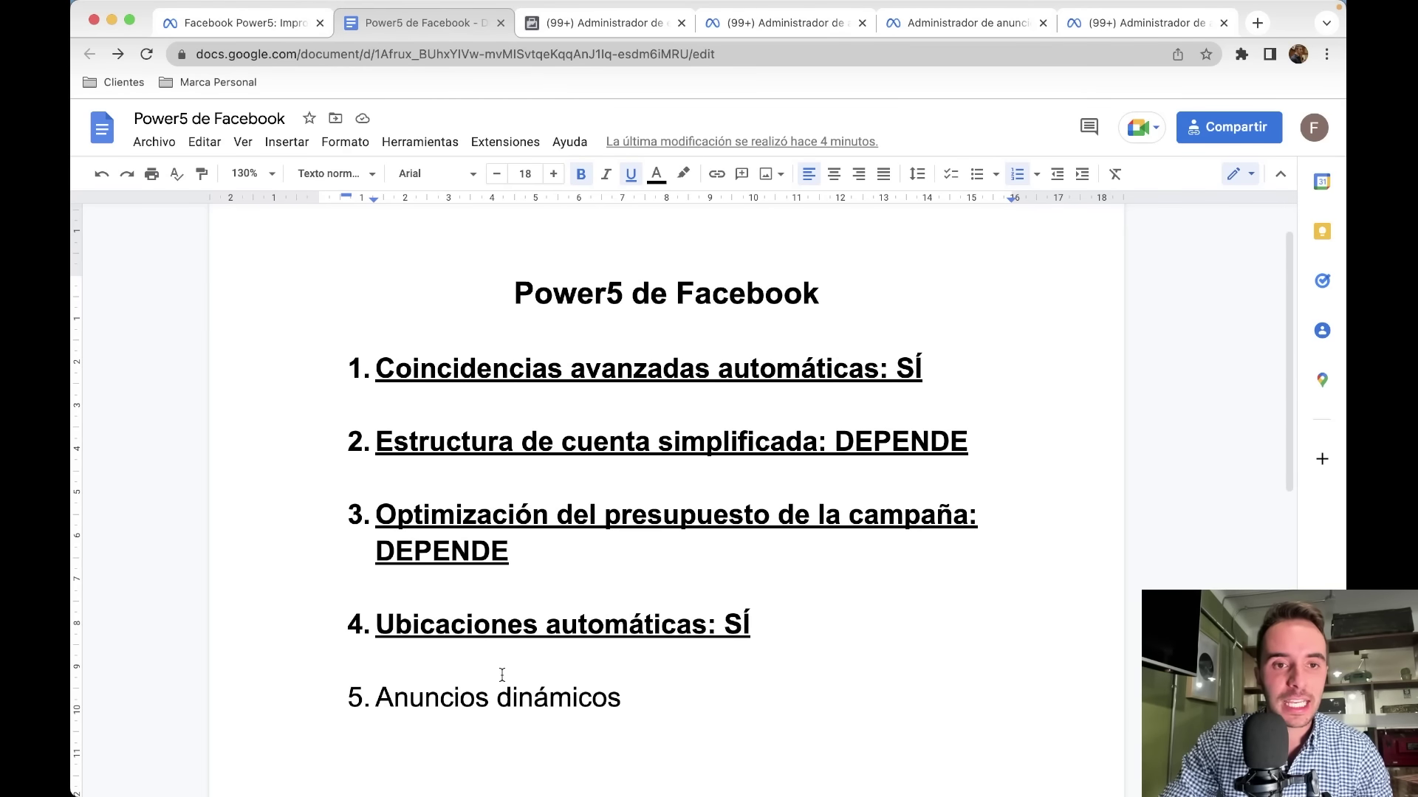
{"action": "triple_click", "coordinate": [497, 697]}
{"action": "key", "text": "super+b"}
{"action": "key", "text": "super+u"}
Review Meta's Anuncios dinámicos section on the Power5 page and append ": DEPENDE" to item 5 in the document
{"action": "key", "text": "super+1"}
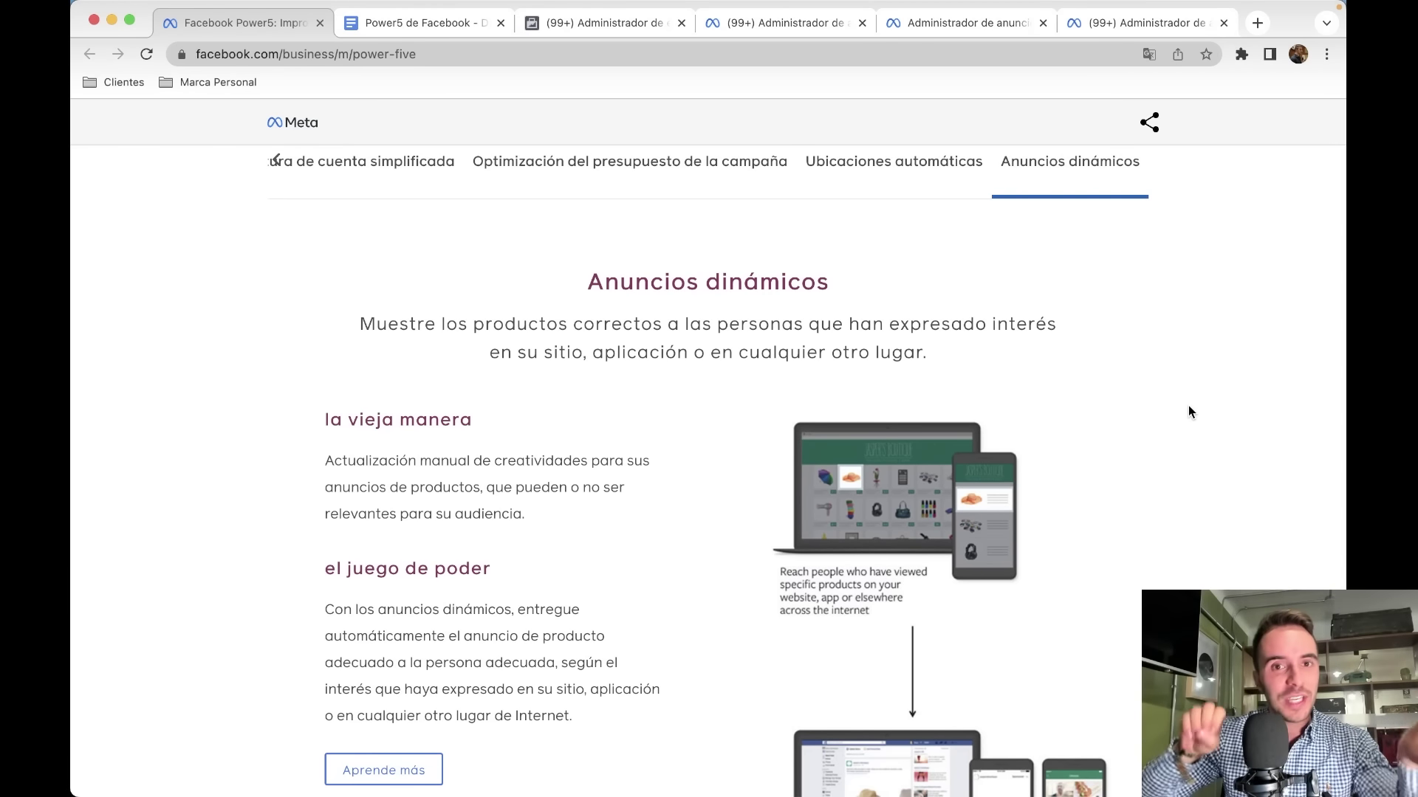
{"action": "key", "text": "ctrl+Tab"}
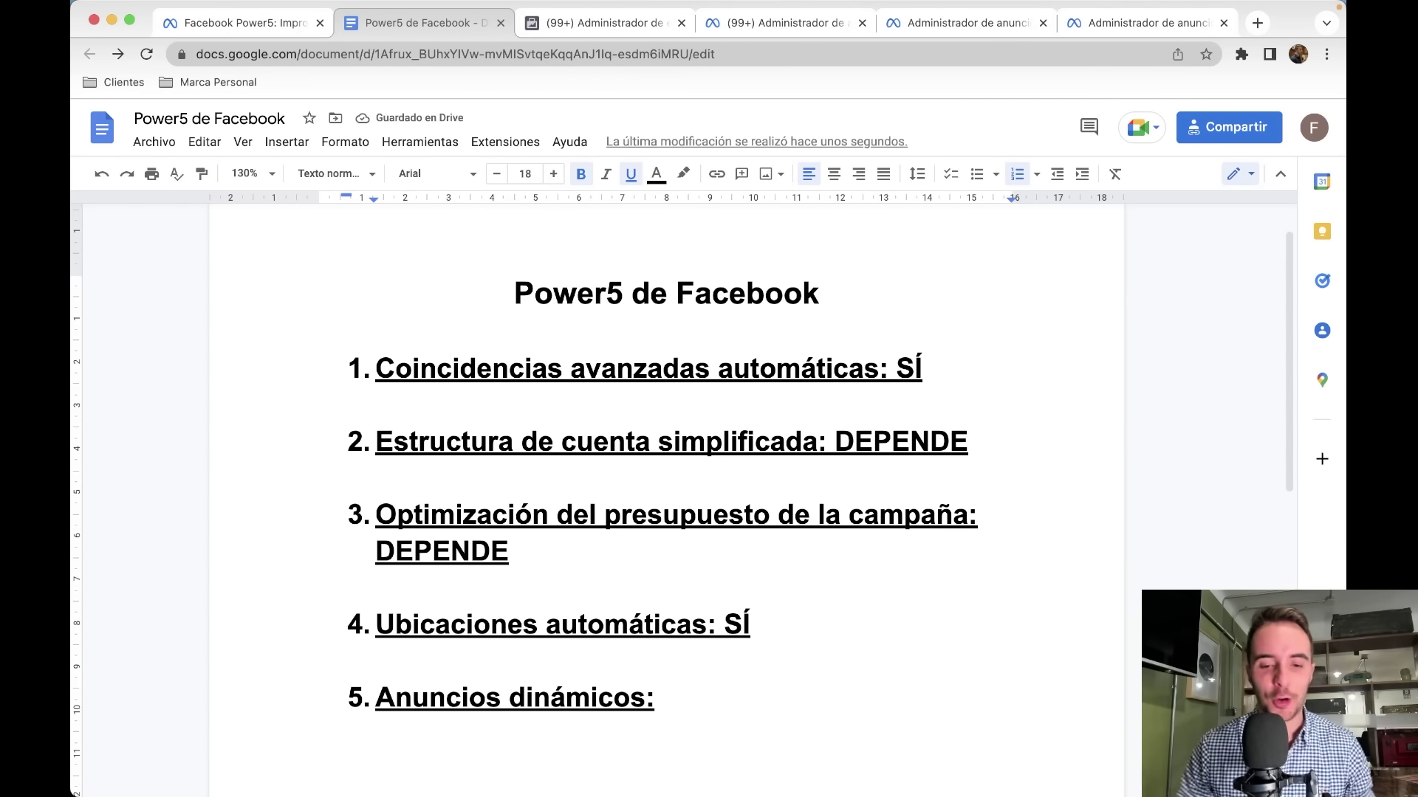
{"action": "type", "text": "DEPENDE"}
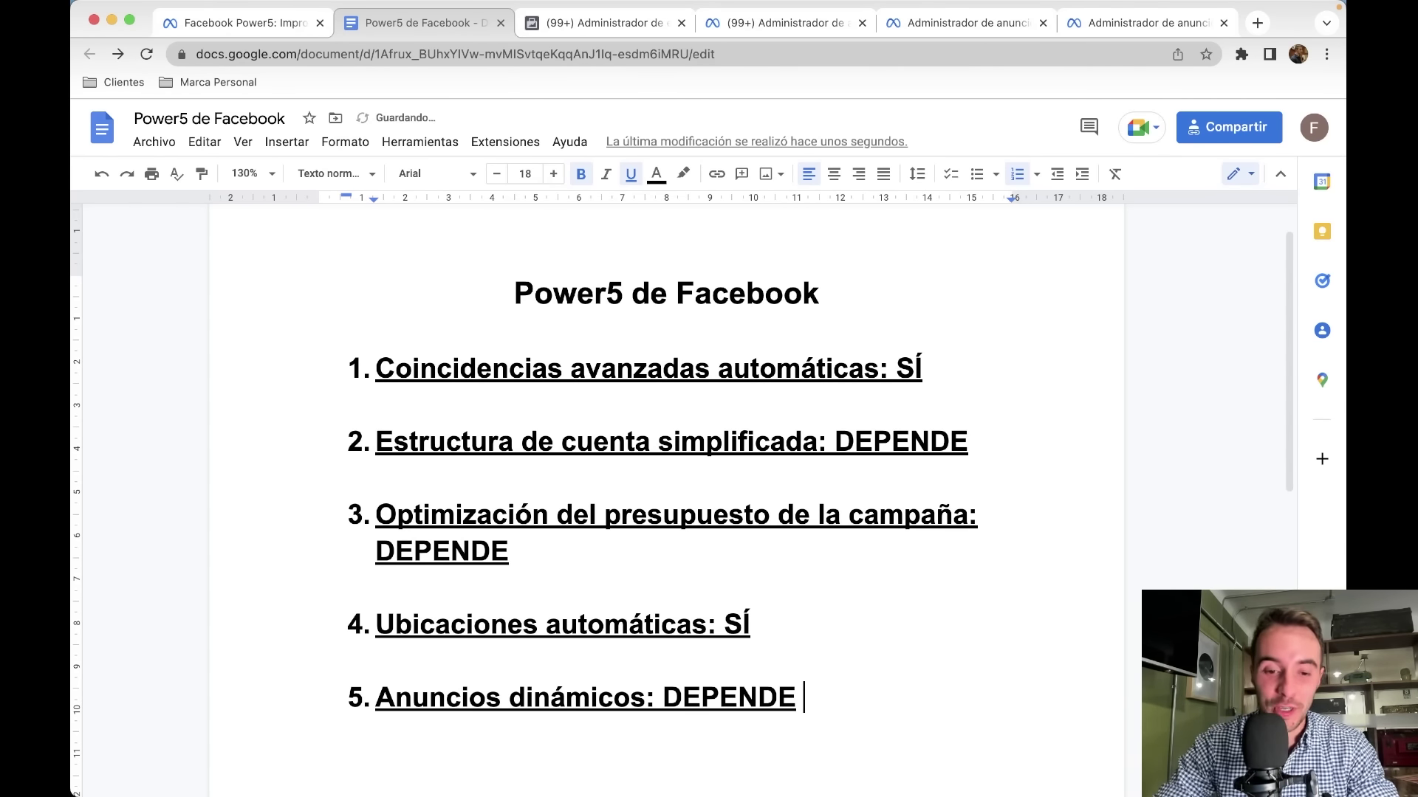
In the last open Ads Manager account, start a new campaign with the objective Ventas del catálogo
{"action": "left_click", "coordinate": [1106, 30]}
{"action": "left_click", "coordinate": [170, 246]}
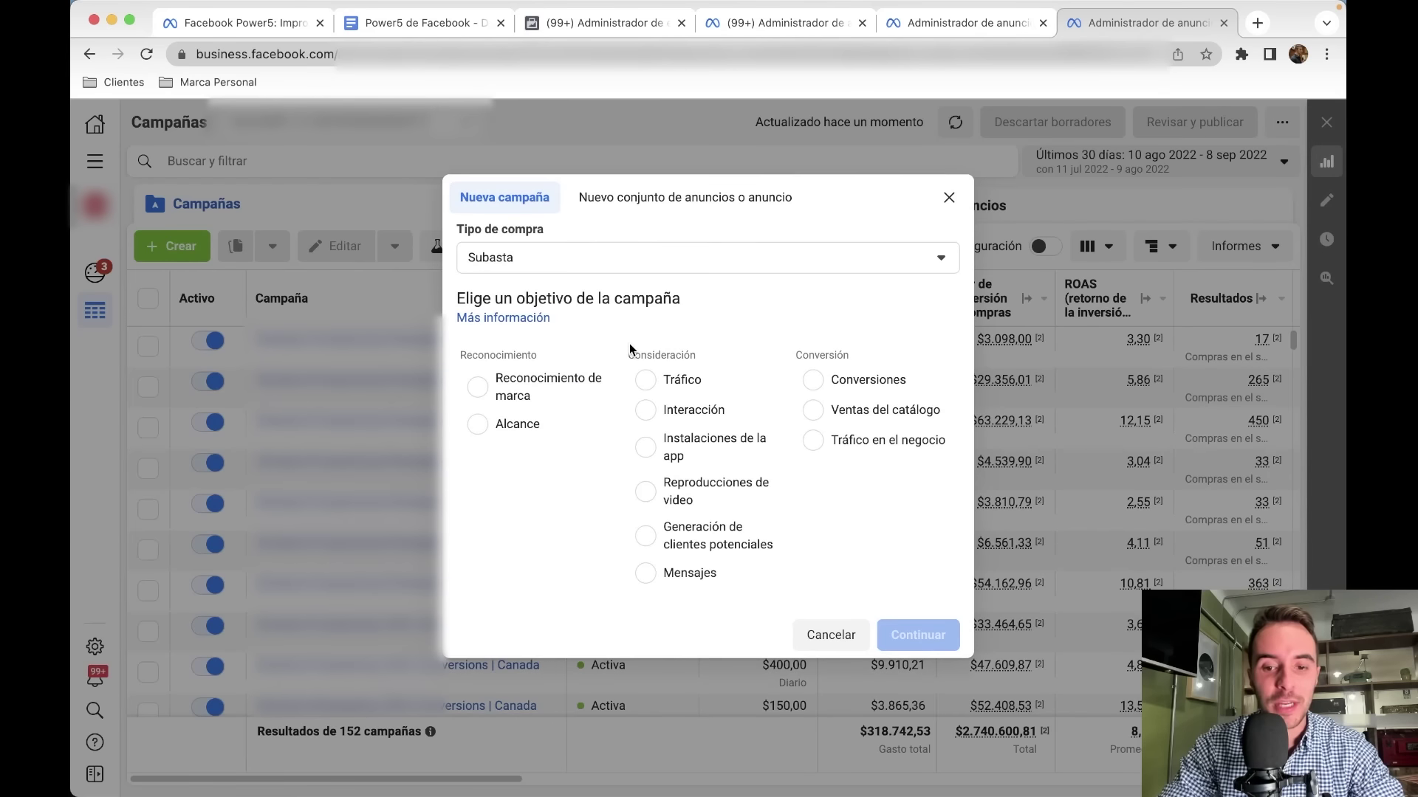
{"action": "scroll", "coordinate": [854, 553], "scroll_direction": "down", "scroll_amount": 3}
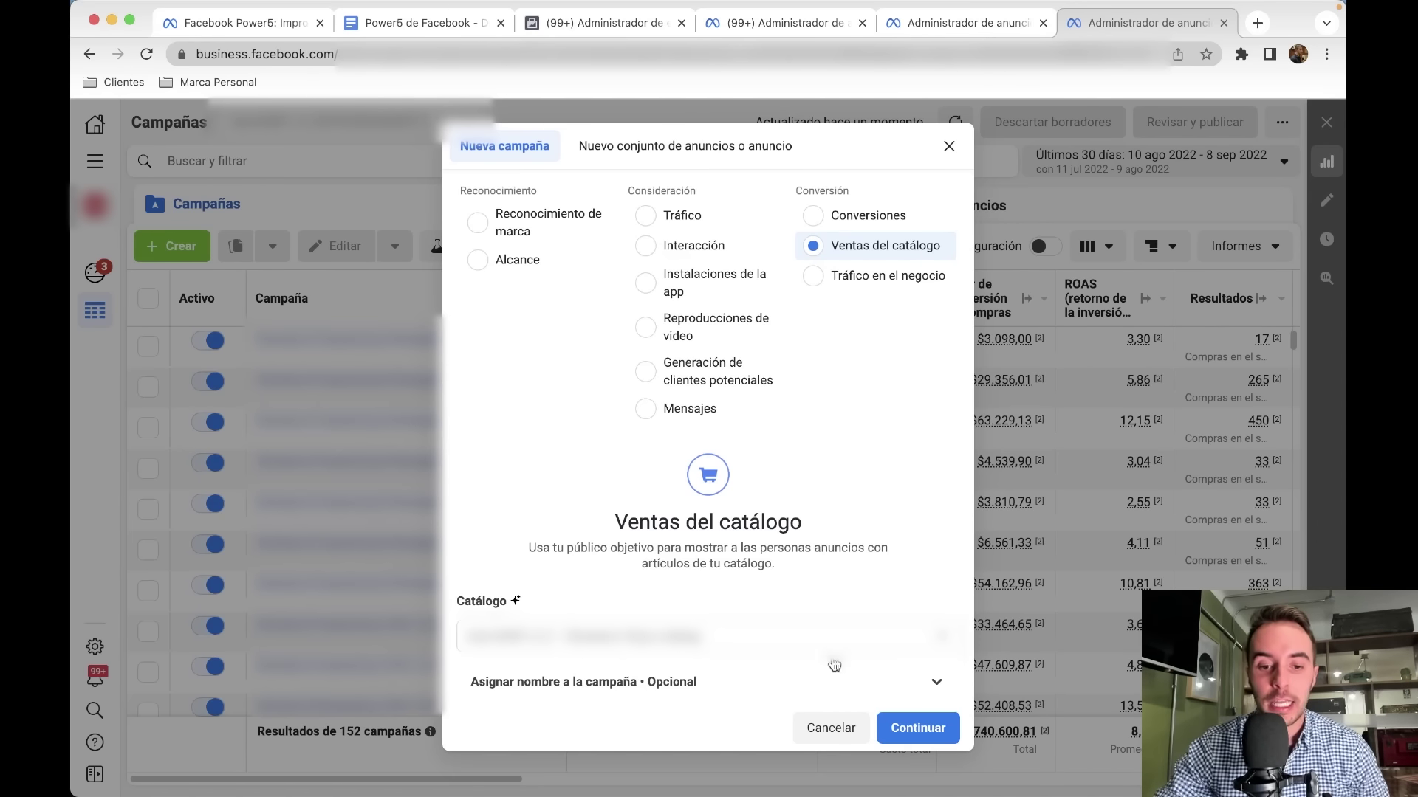
Preview the products of the available catalogs, open the second catalog's full item list and dismiss the announcement
{"action": "left_click", "coordinate": [763, 649]}
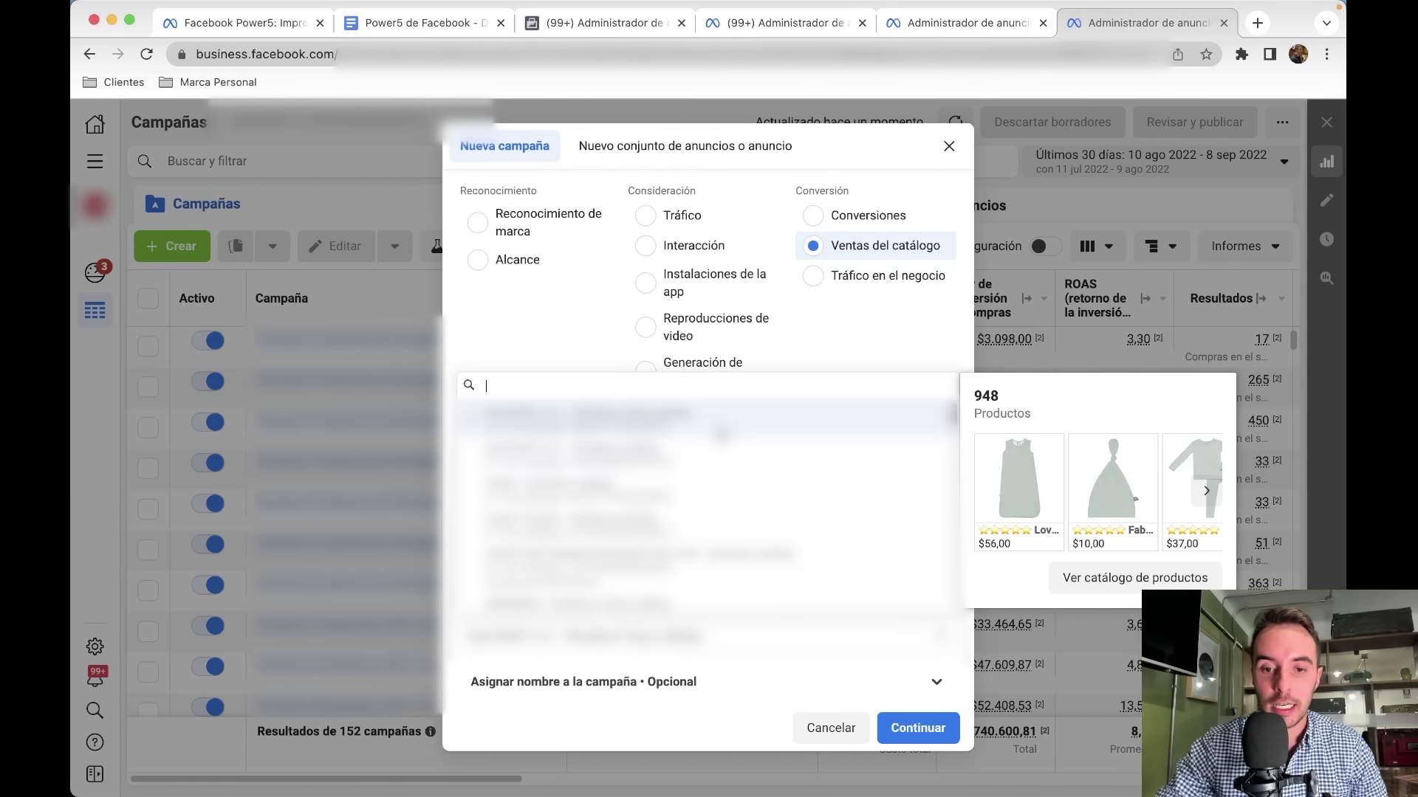
{"action": "mouse_move", "coordinate": [713, 459]}
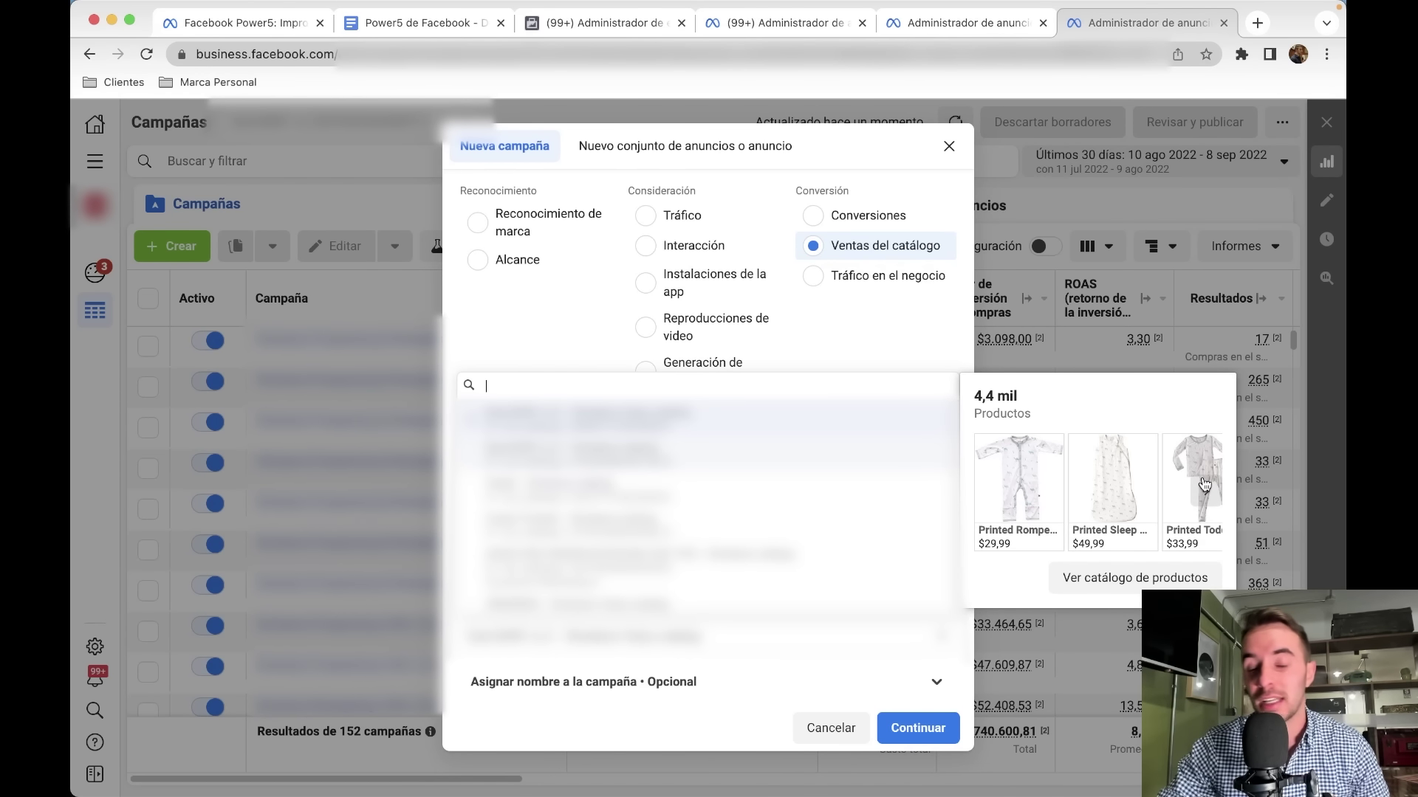
{"action": "left_click", "coordinate": [1095, 579]}
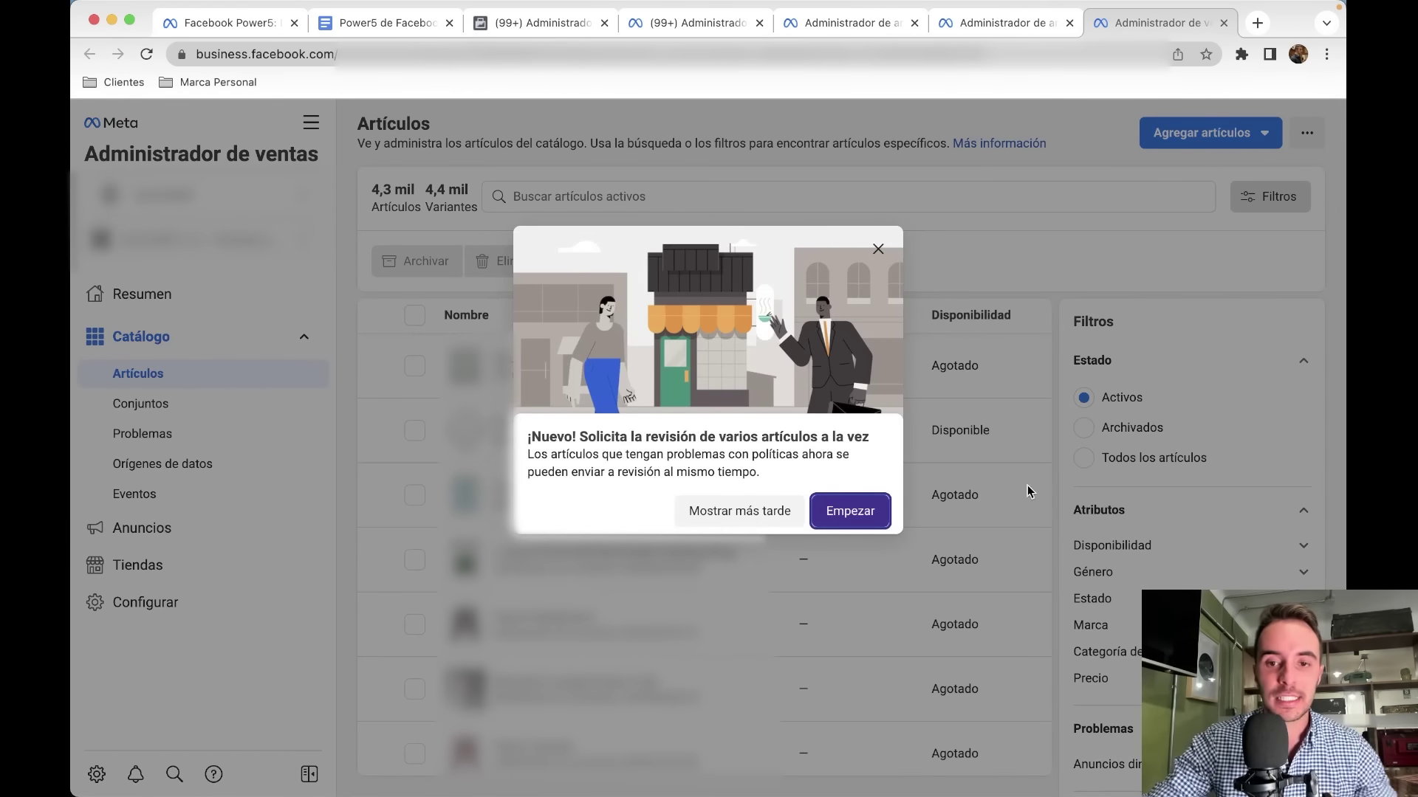
{"action": "left_click", "coordinate": [878, 251]}
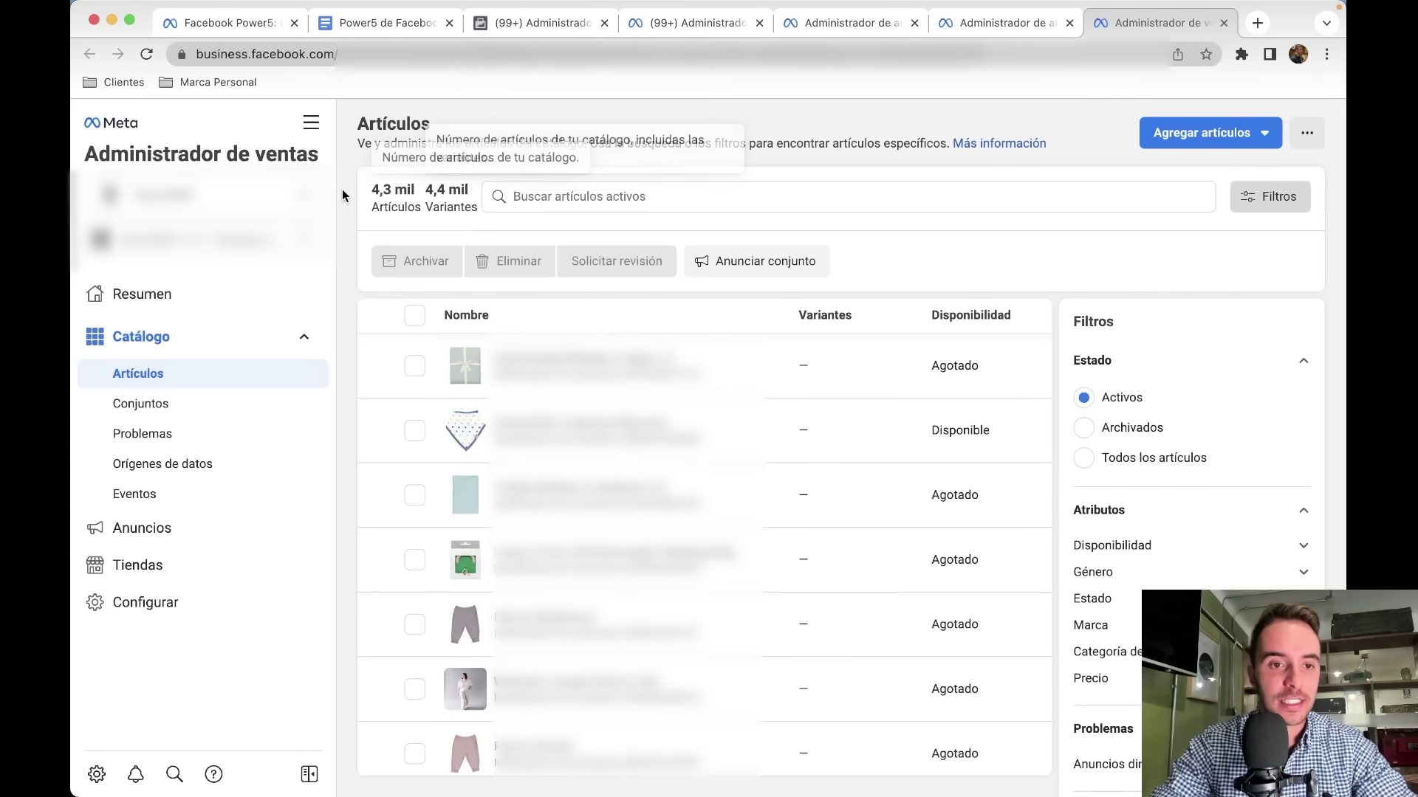
Look up where Administrador de ventas is listed among the Meta business tools and return to the catalog items
{"action": "left_click", "coordinate": [311, 122]}
{"action": "scroll", "coordinate": [451, 449], "scroll_direction": "down", "scroll_amount": 10}
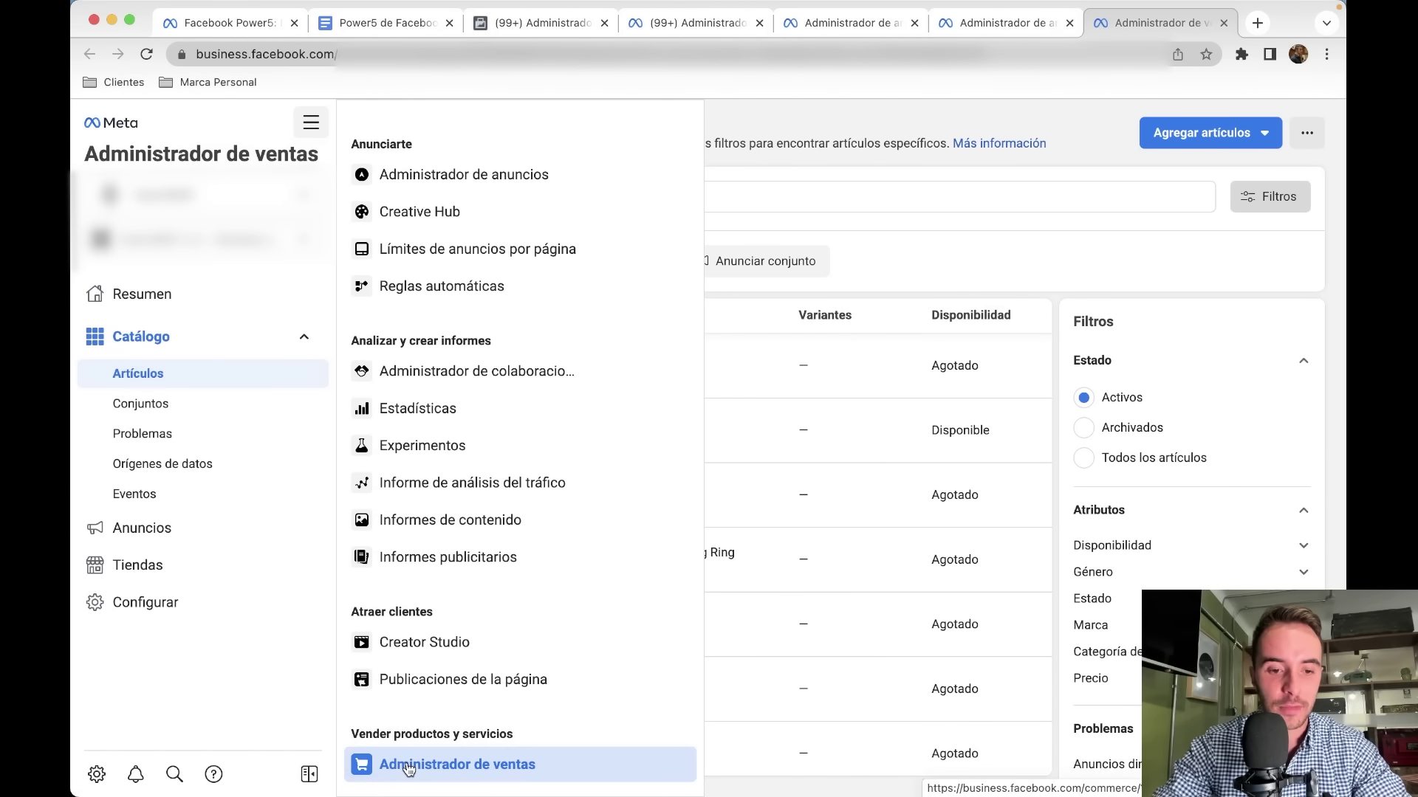
{"action": "scroll", "coordinate": [452, 449], "scroll_direction": "up", "scroll_amount": 10}
{"action": "left_click", "coordinate": [845, 118]}
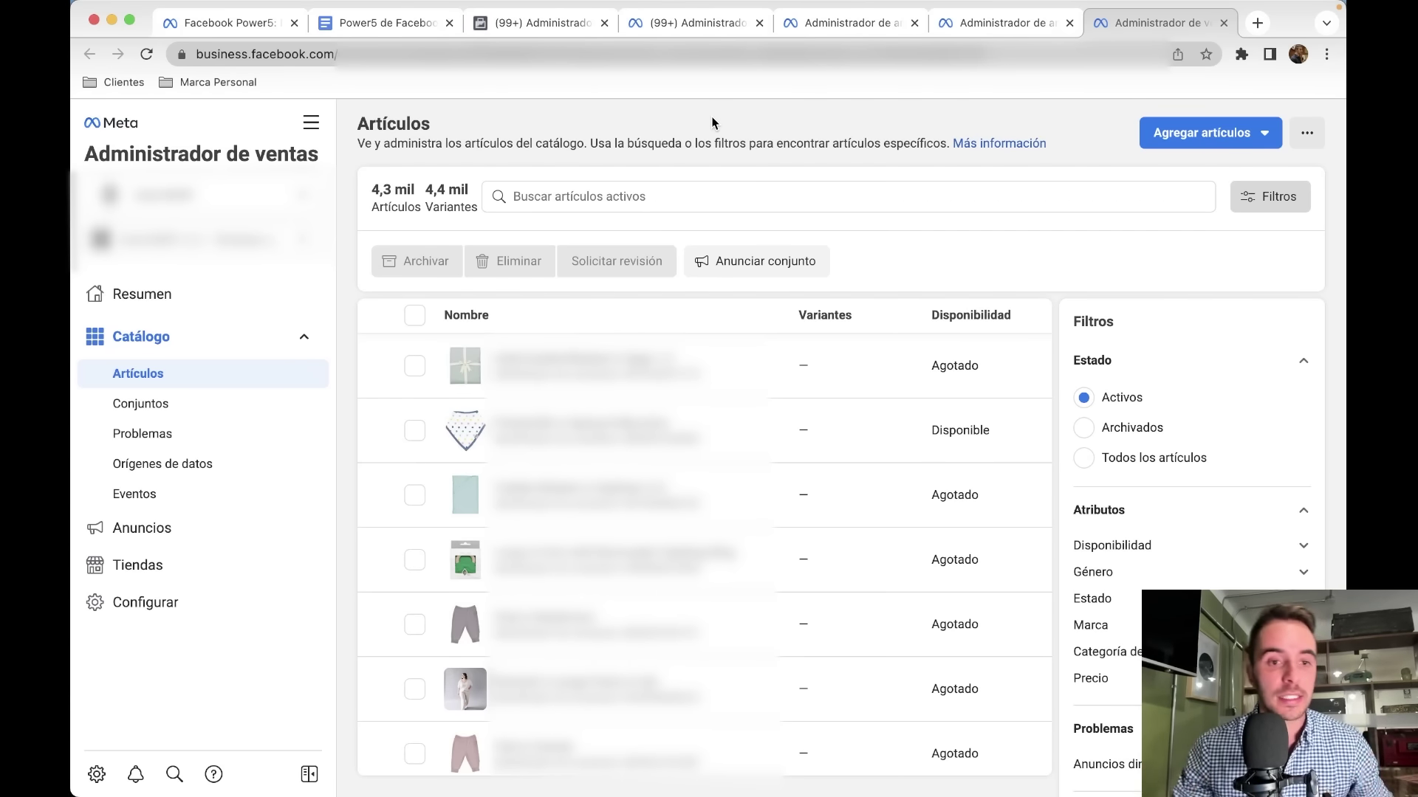
Check the verdict list in the Power5 de Facebook document and cancel the new campaign left open in Ads Manager
{"action": "left_click", "coordinate": [377, 23]}
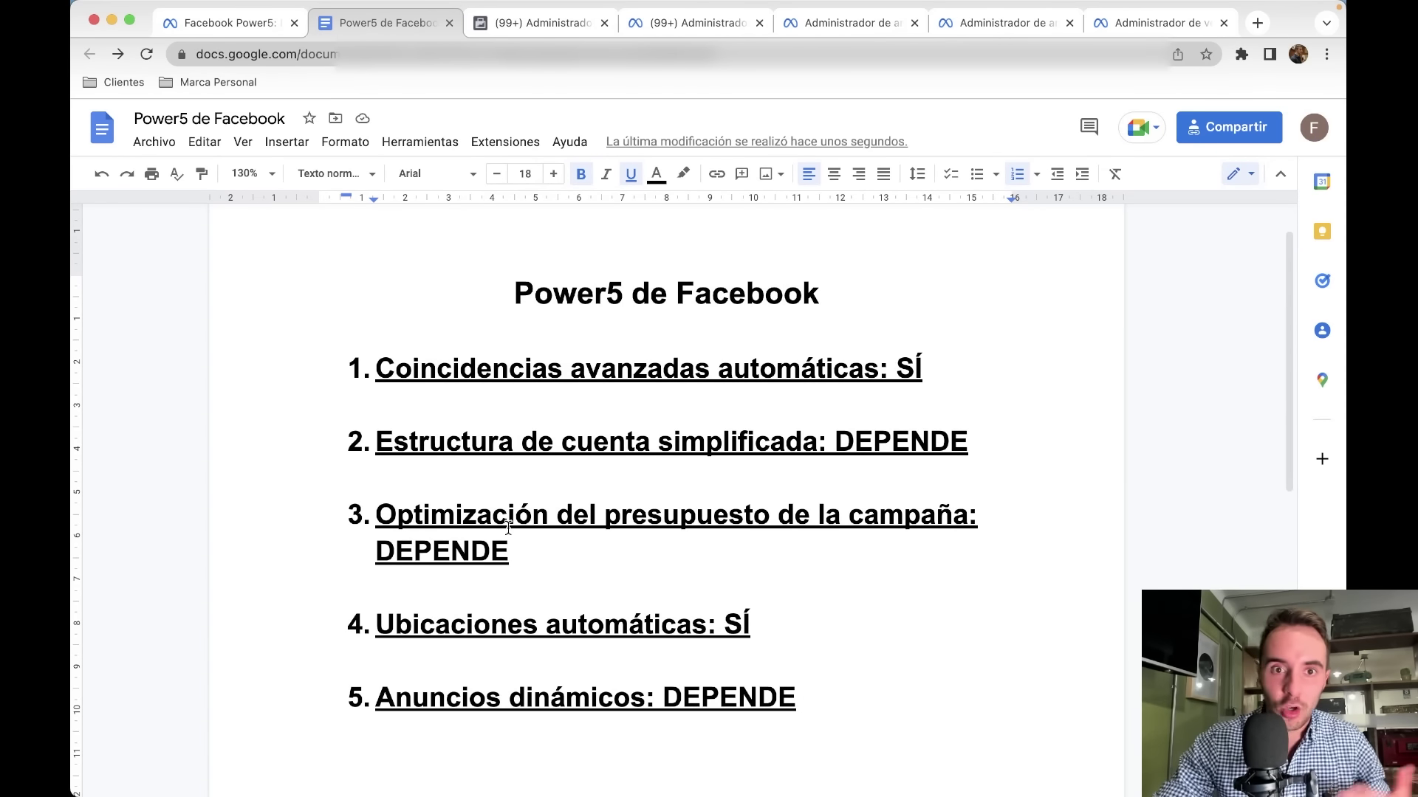
{"action": "scroll", "coordinate": [508, 527], "scroll_direction": "down", "scroll_amount": 1}
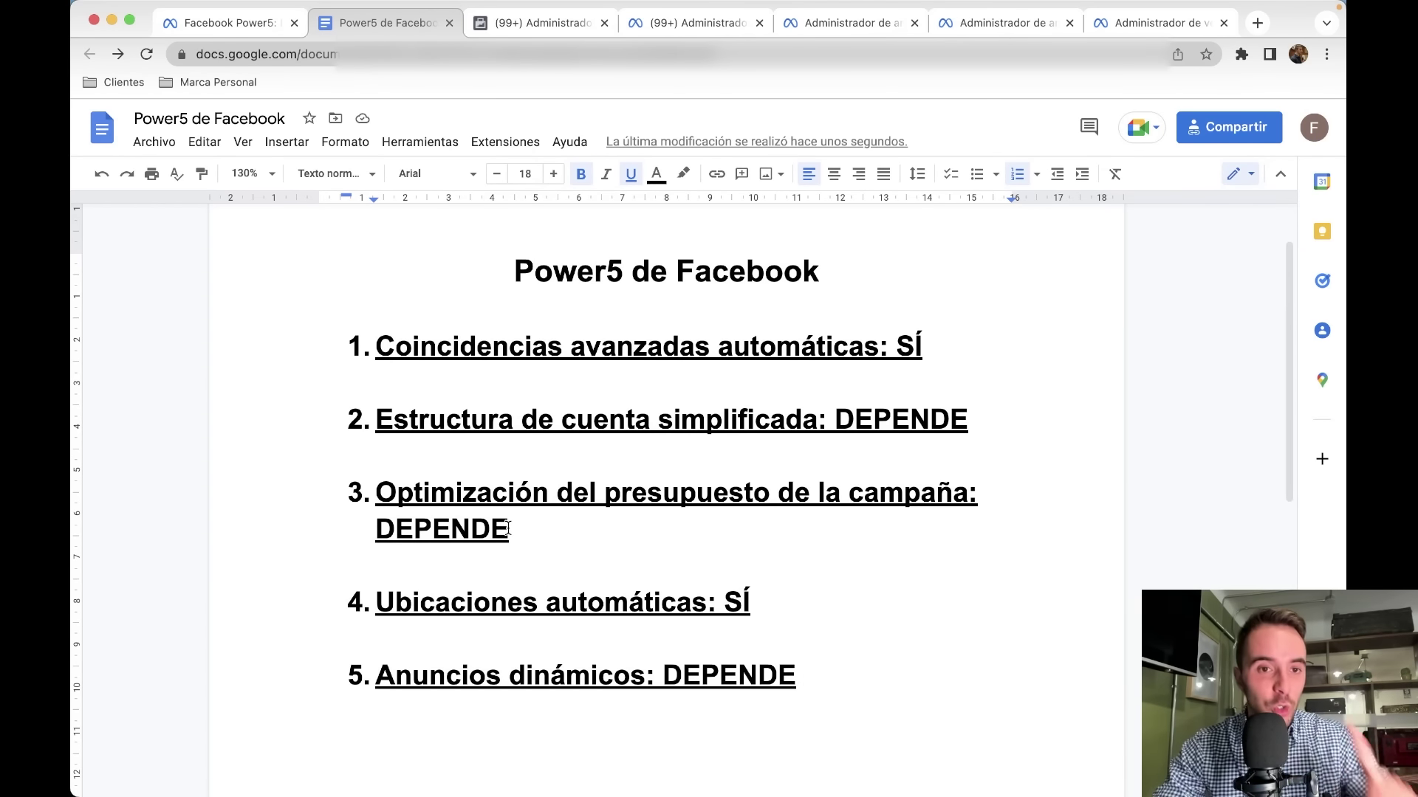
{"action": "left_click", "coordinate": [977, 26]}
{"action": "left_click", "coordinate": [950, 146]}
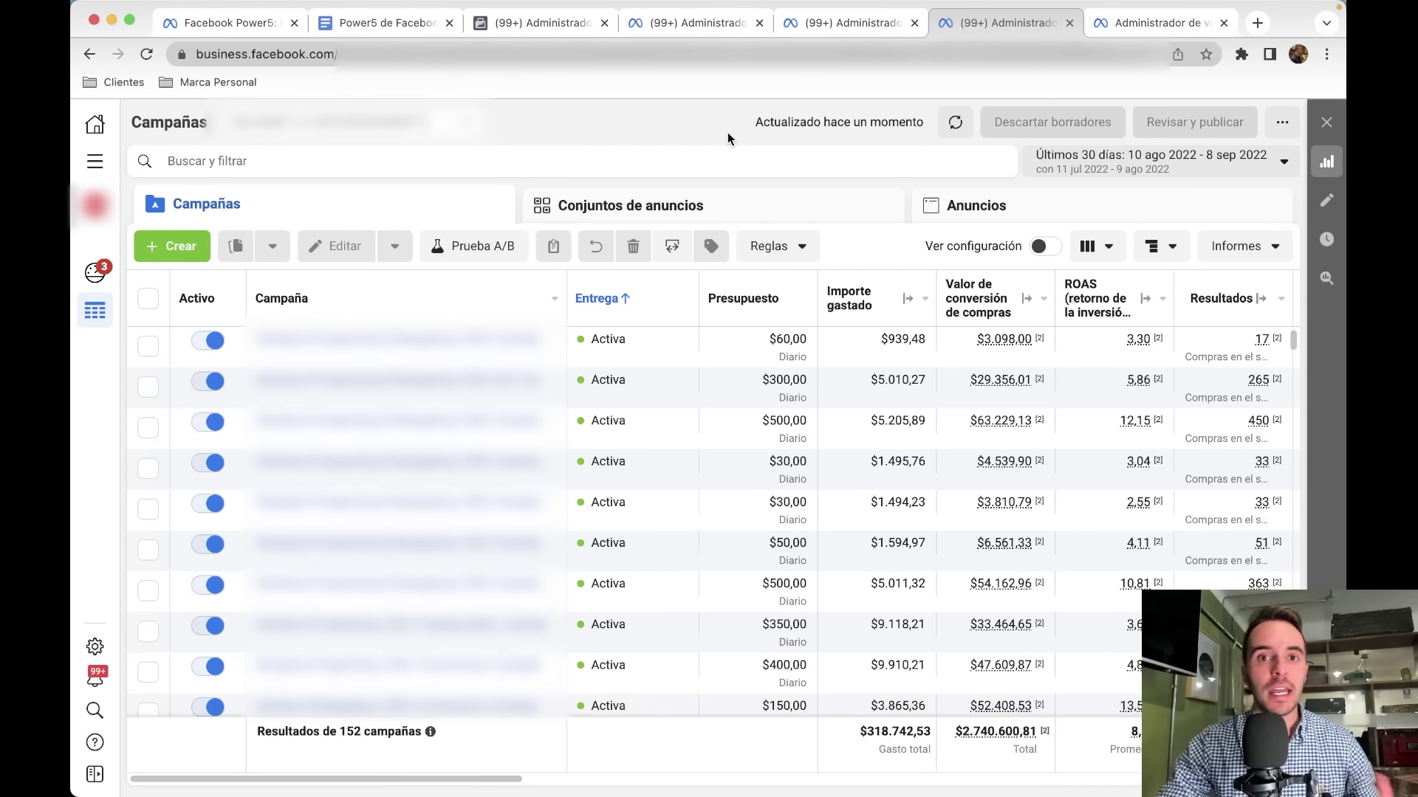
Filter the campaigns by the objective Ventas del catálogo
{"action": "left_click", "coordinate": [562, 161]}
{"action": "left_click", "coordinate": [238, 417]}
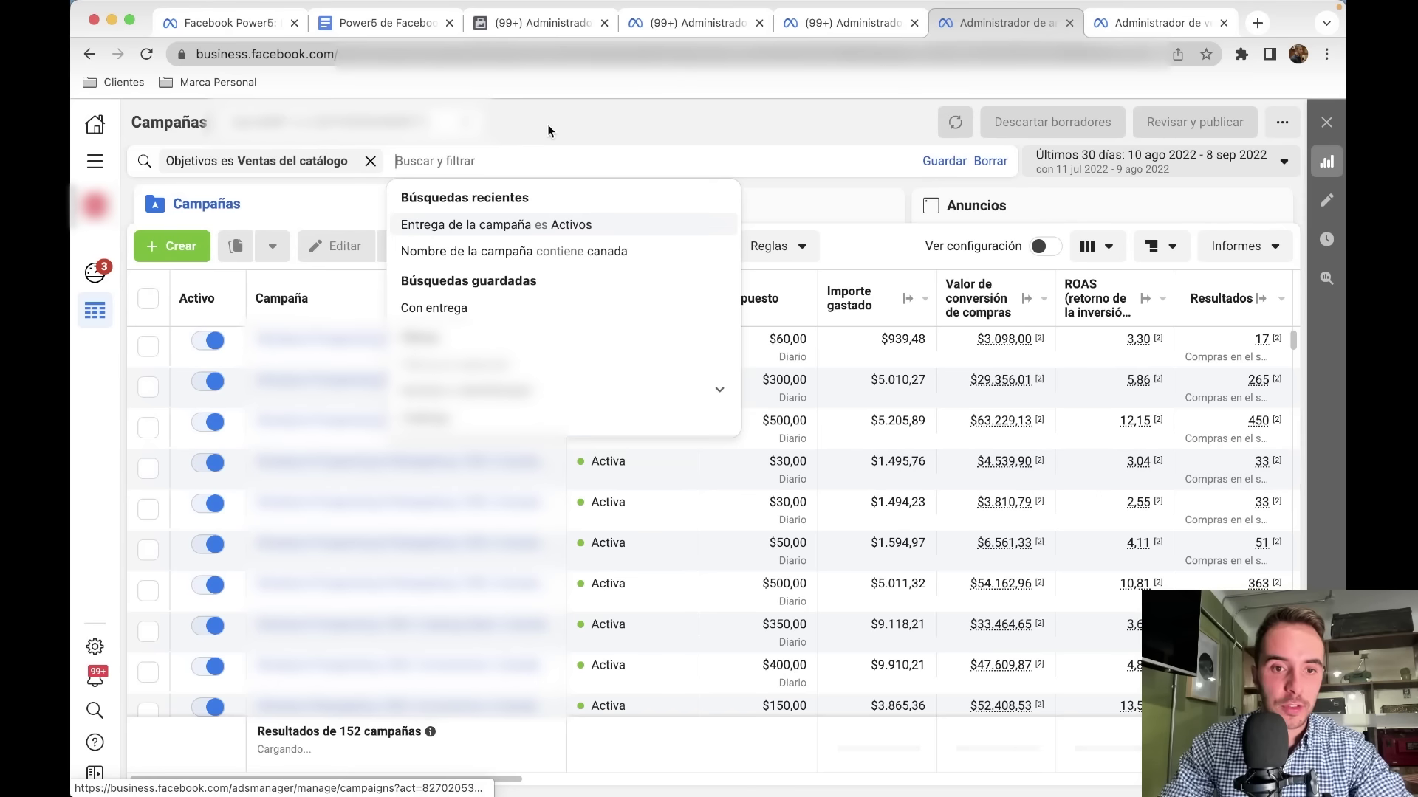
{"action": "left_click", "coordinate": [618, 127]}
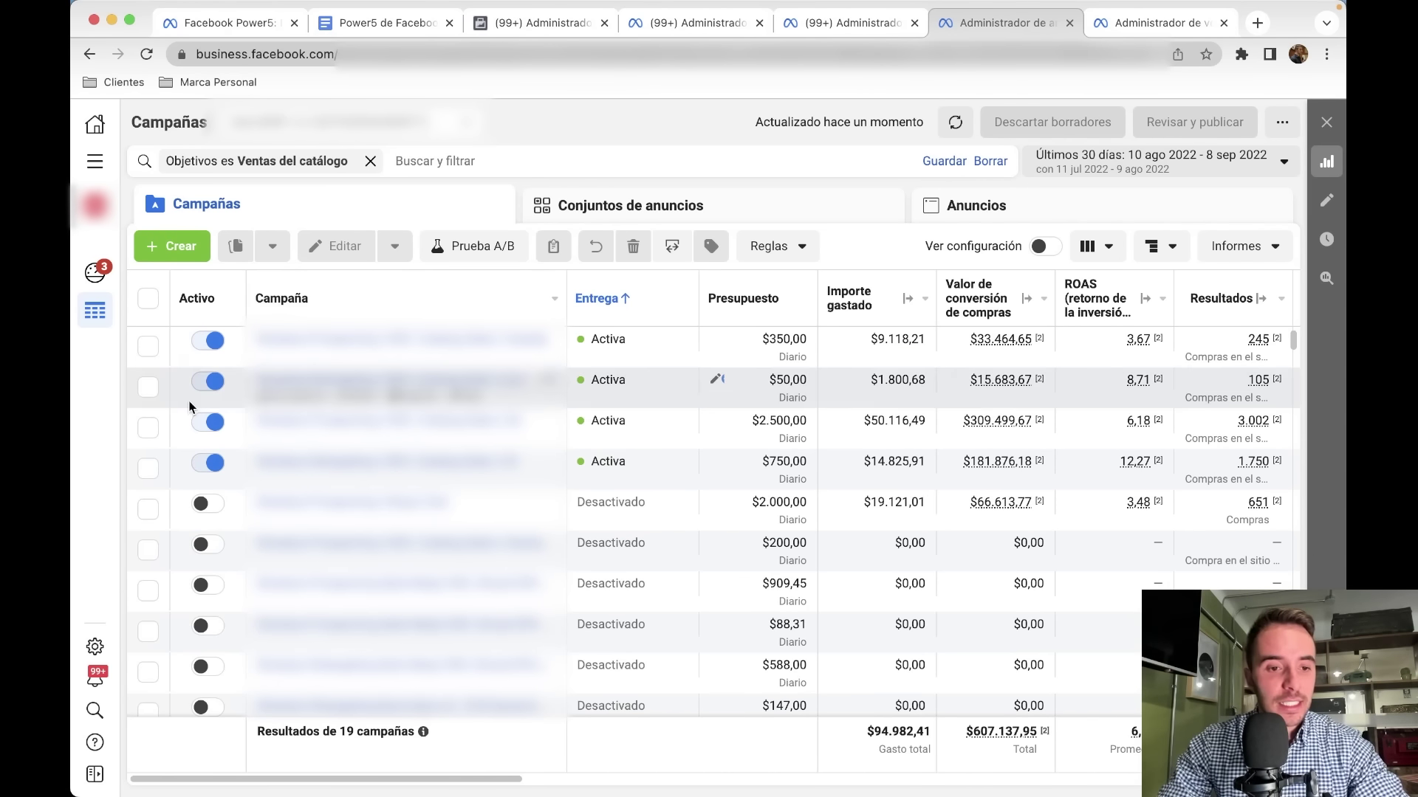
Select the four active catalog sales campaigns and check their objective in the configuration view, returning to the results view
{"action": "left_click", "coordinate": [148, 467]}
{"action": "left_click", "coordinate": [149, 467]}
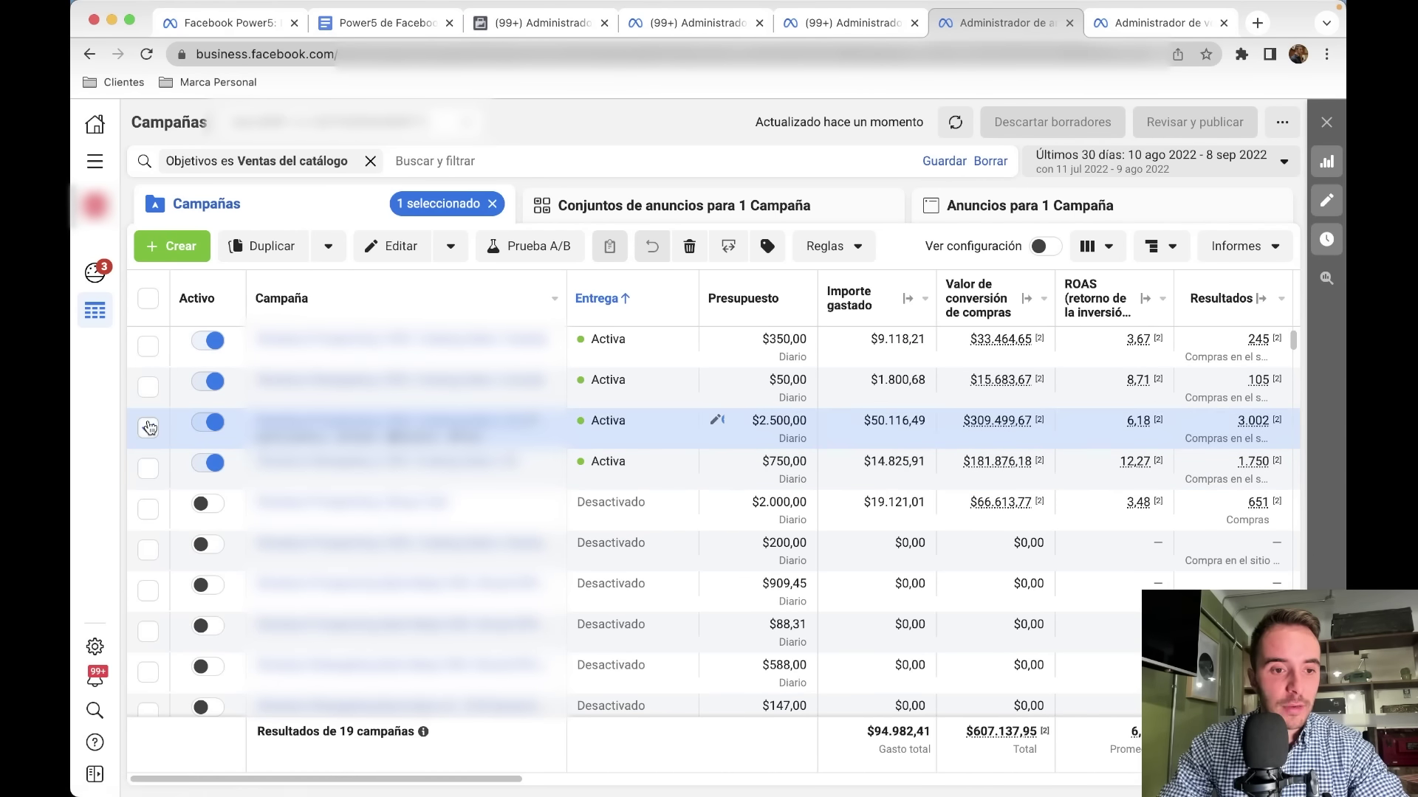
{"action": "left_click", "coordinate": [147, 427]}
{"action": "left_click", "coordinate": [148, 386]}
{"action": "left_click", "coordinate": [148, 346]}
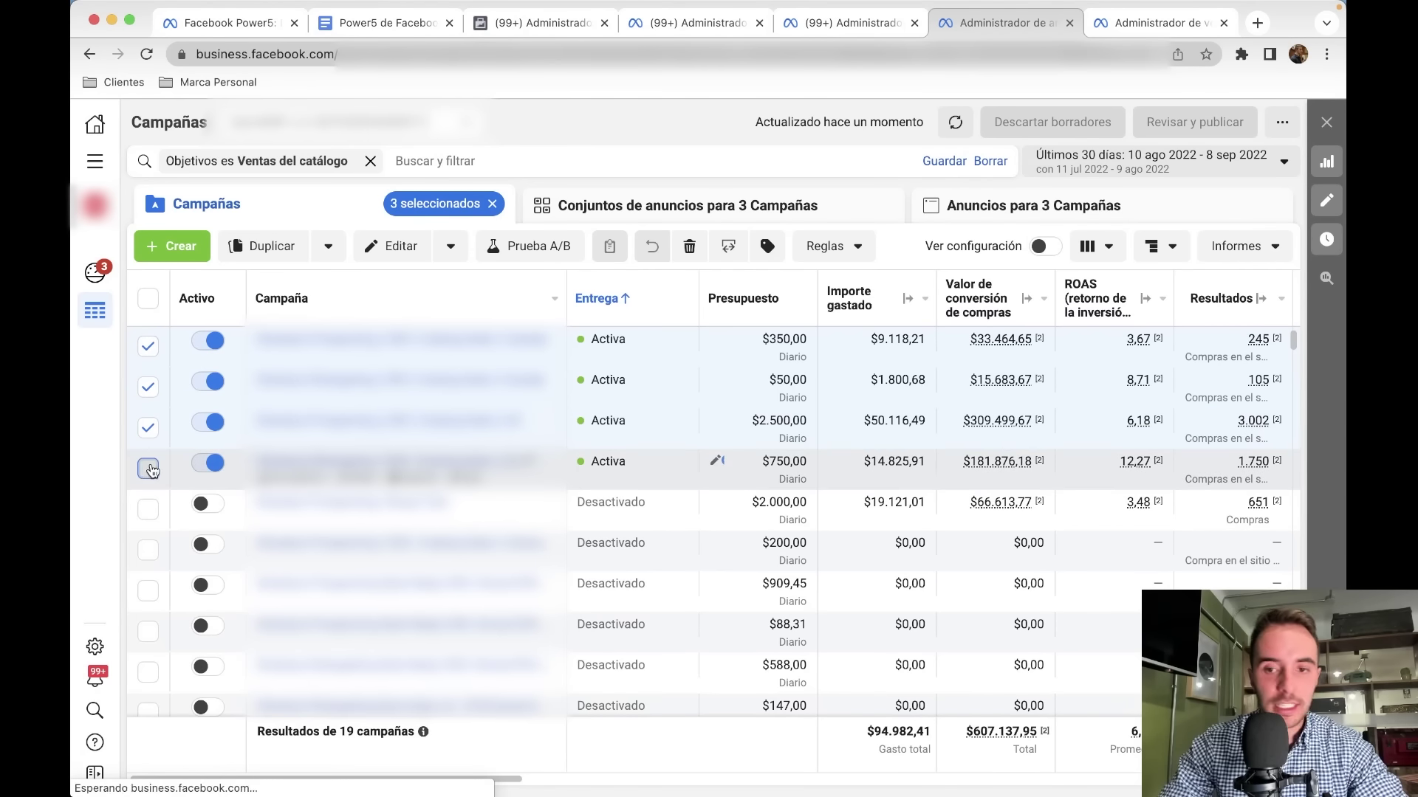
{"action": "left_click", "coordinate": [148, 467]}
{"action": "left_click", "coordinate": [1048, 248]}
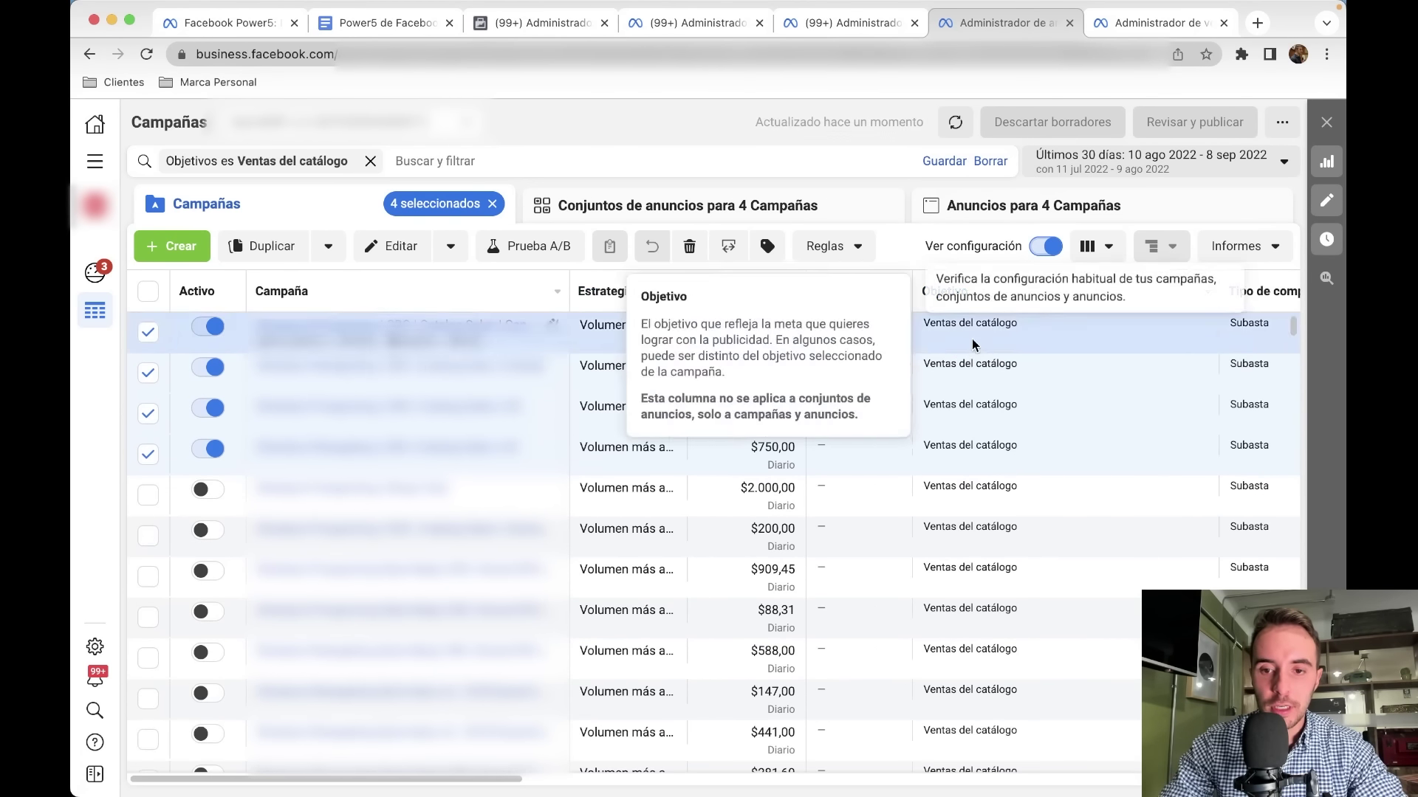
{"action": "left_click", "coordinate": [1044, 248]}
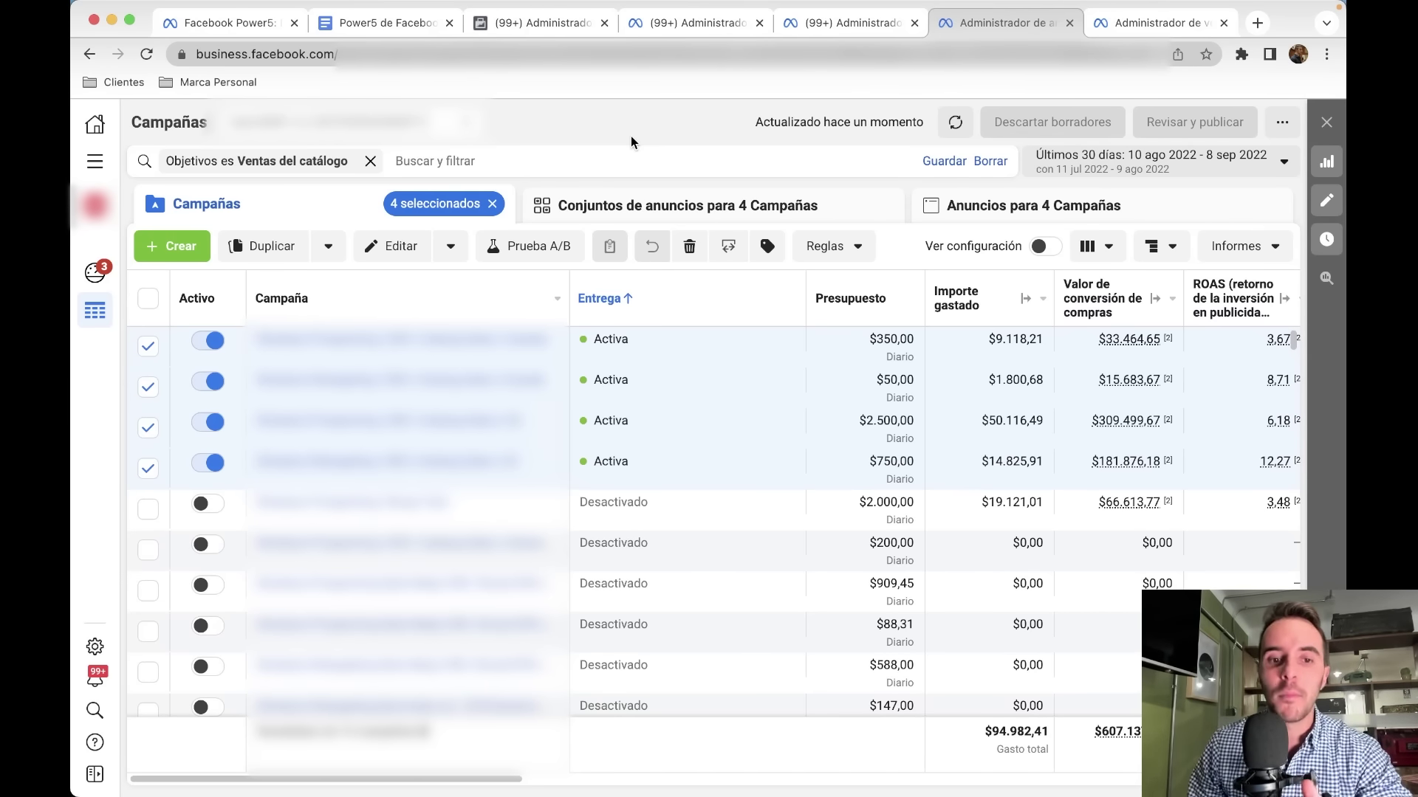
Review the verdicts for all five recommendations in the Power5 de Facebook document, comparing the SÍ items with the DEPENDE ones
{"action": "key", "text": "super+2"}
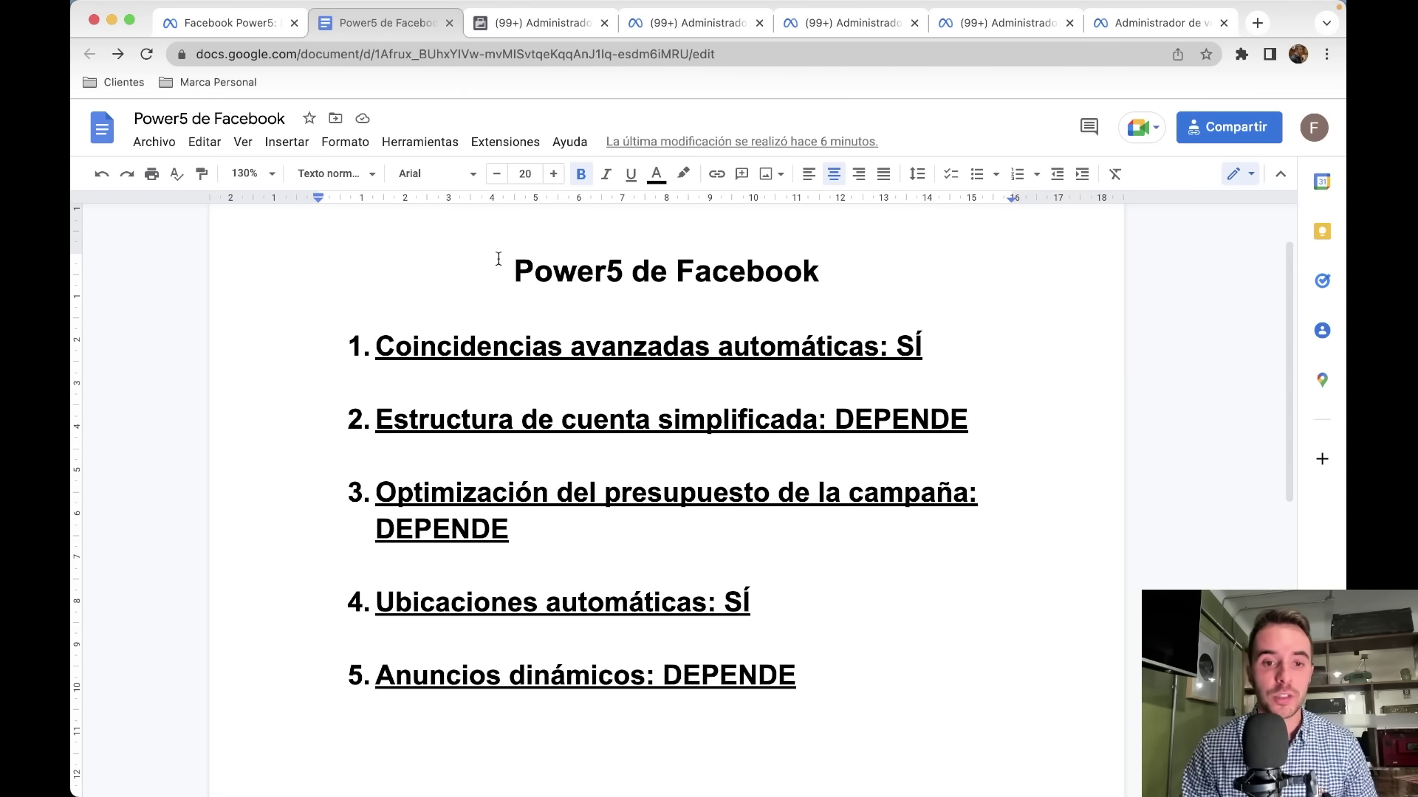
{"action": "left_click_drag", "start_coordinate": [921, 347], "coordinate": [374, 347]}
{"action": "left_click_drag", "start_coordinate": [781, 605], "coordinate": [217, 591]}
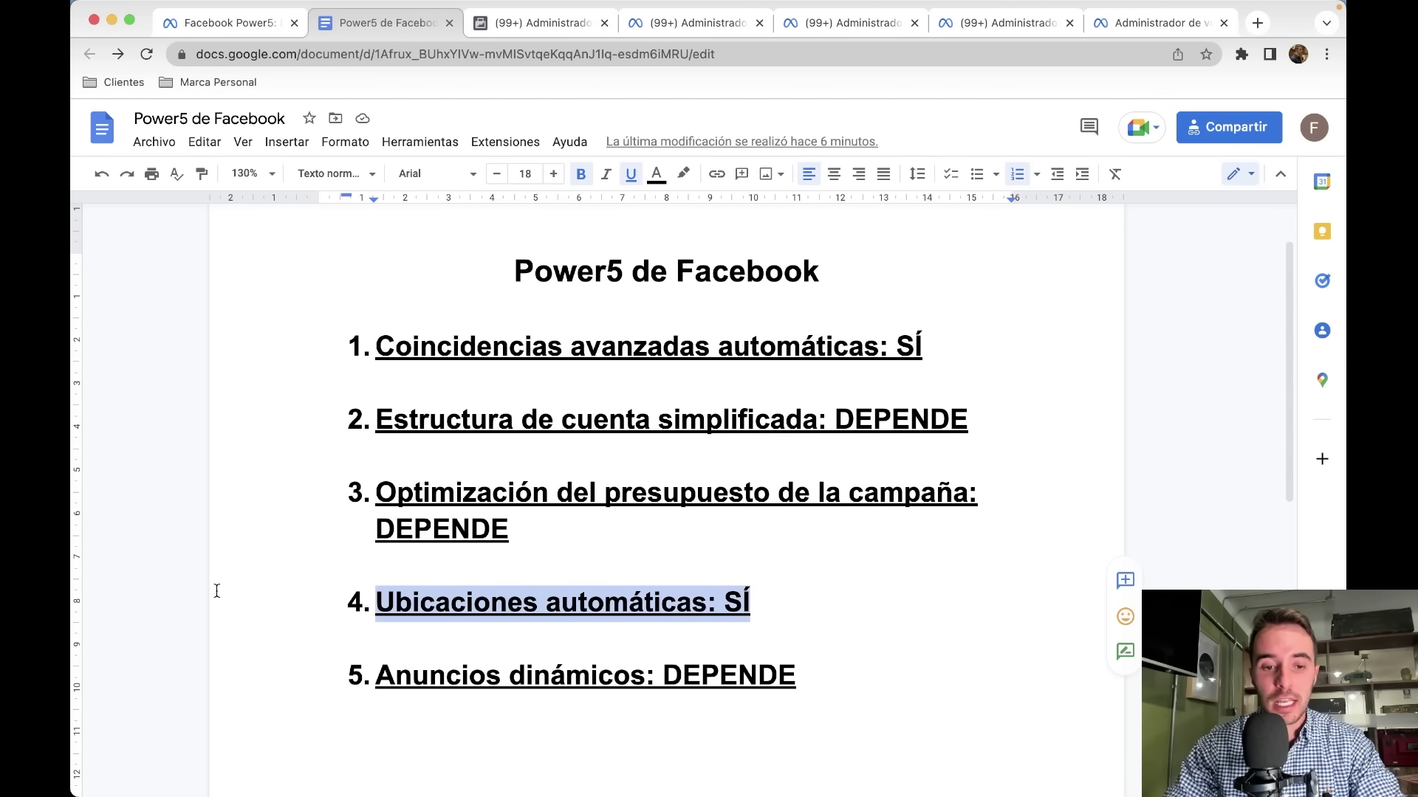
{"action": "left_click_drag", "start_coordinate": [508, 542], "coordinate": [366, 407]}
{"action": "left_click_drag", "start_coordinate": [817, 676], "coordinate": [367, 674]}
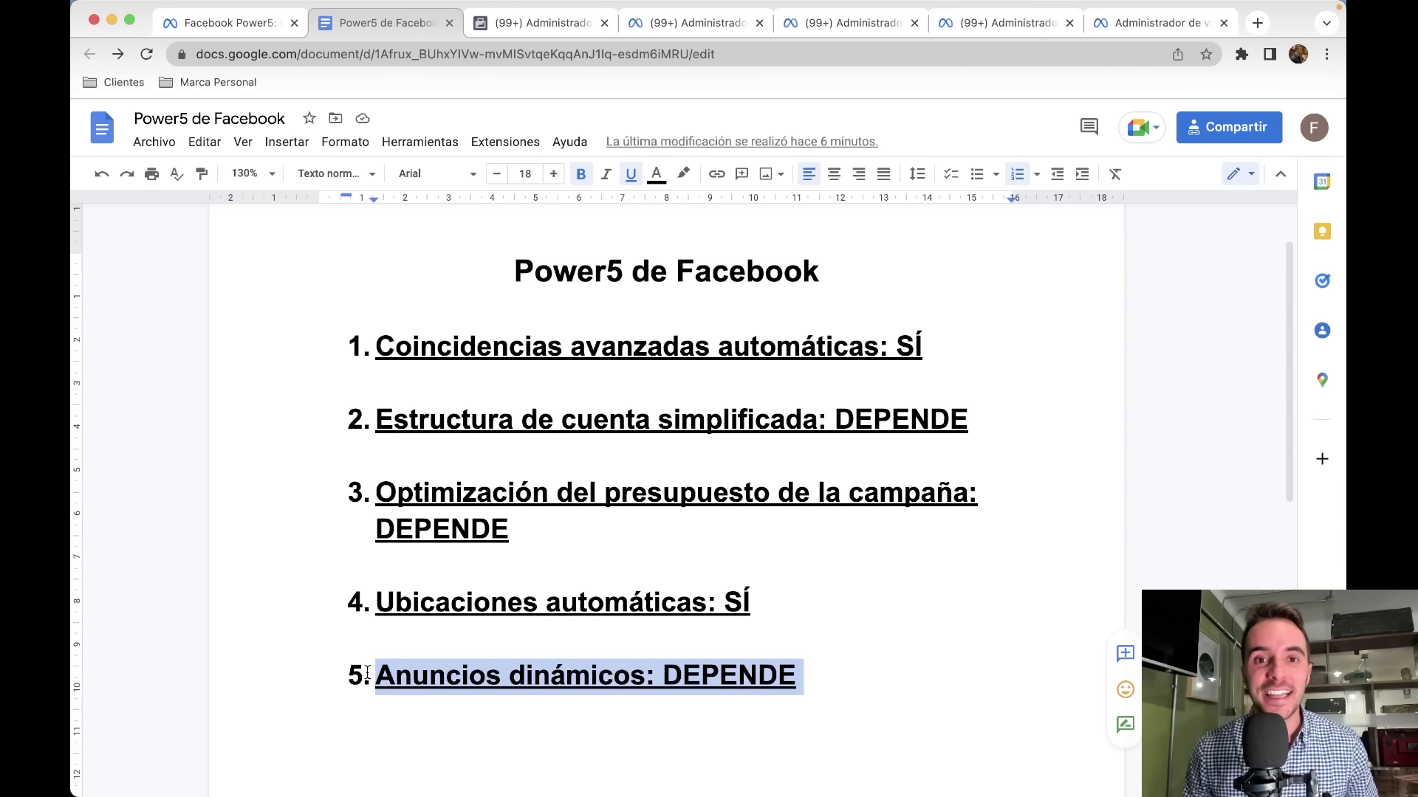
{"action": "key", "text": "Right"}
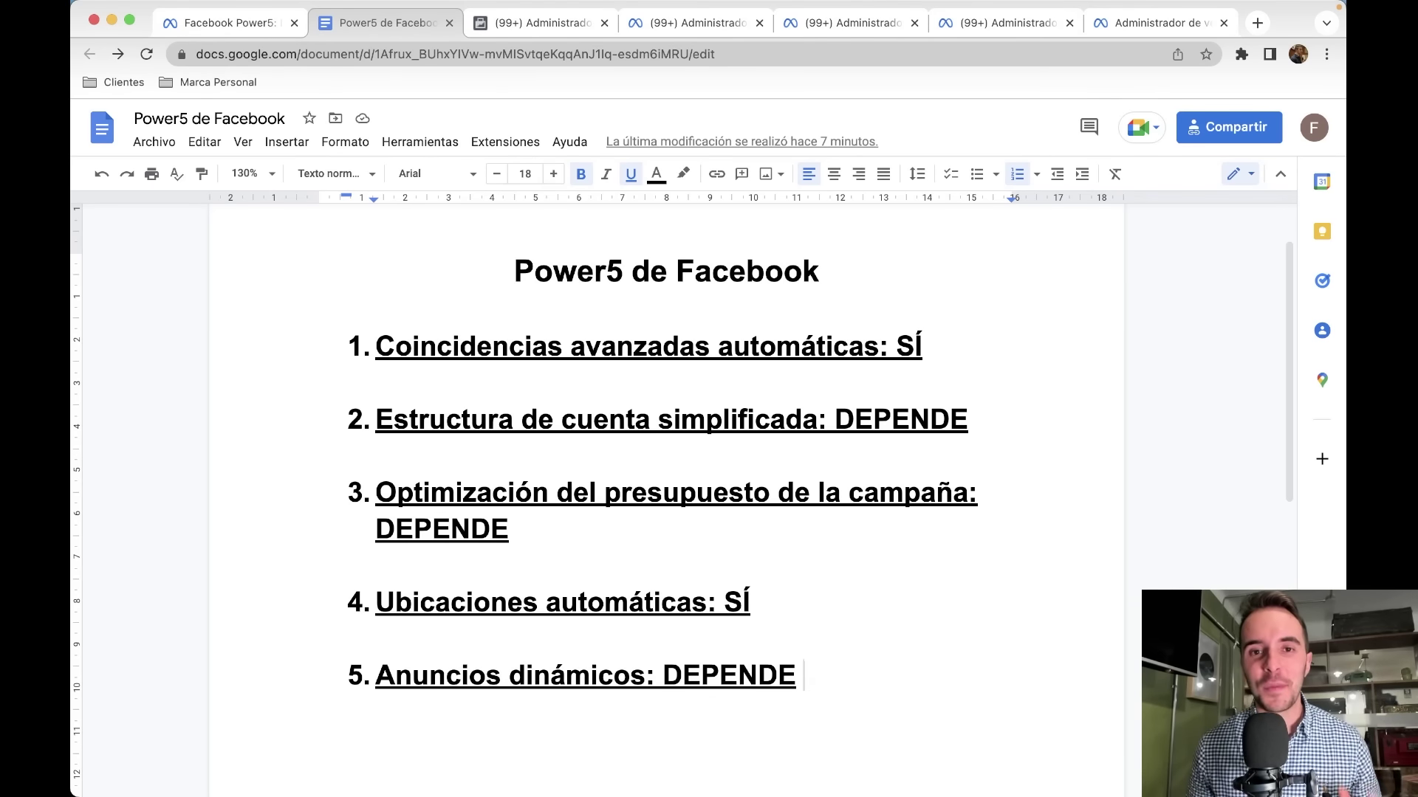